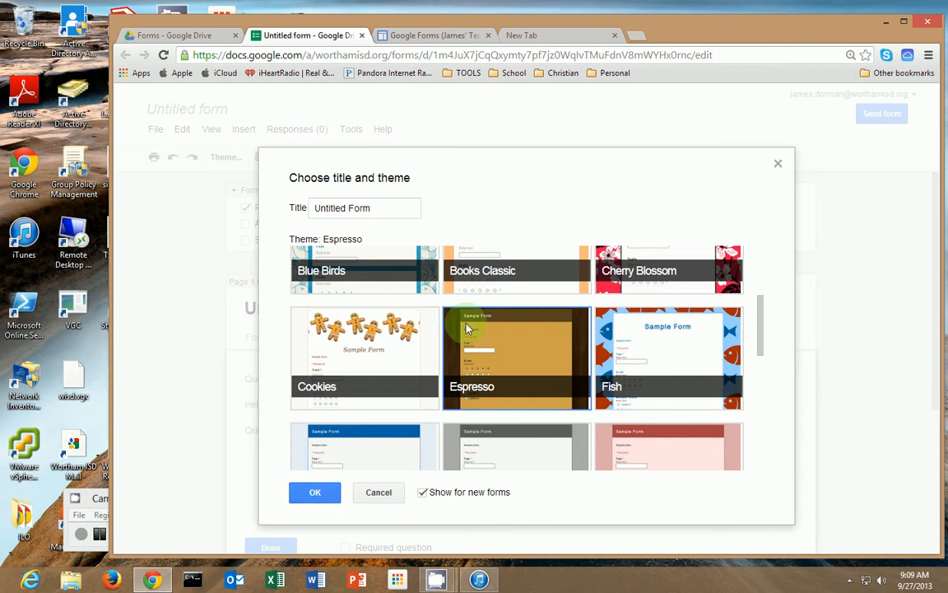
Apply the Espresso theme to the new form, keeping the default title
click(381, 345)
click(534, 333)
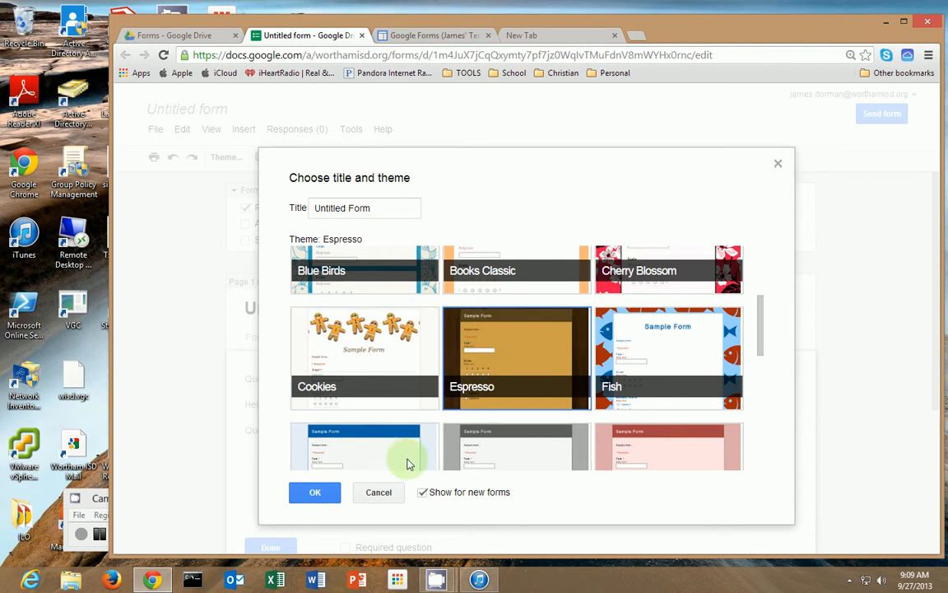
click(313, 494)
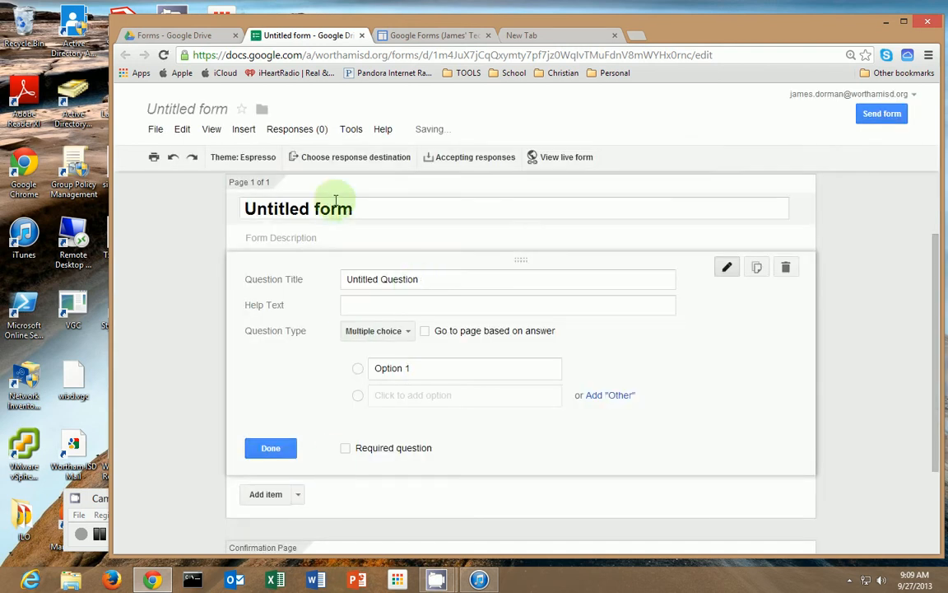
Replace the form's heading with "Vacation Survey"
drag(349, 205, 172, 222)
text(Va)
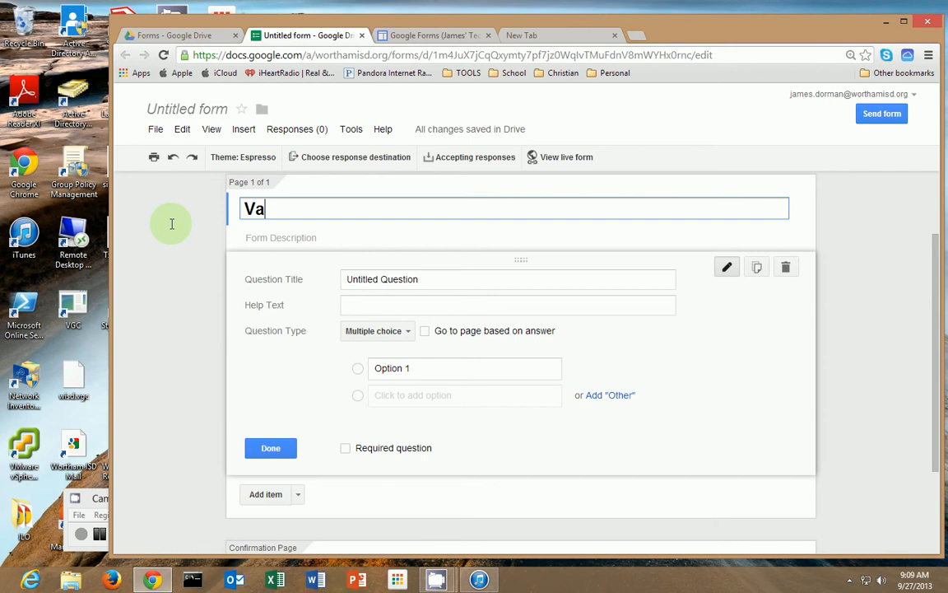
text(cation Survey)
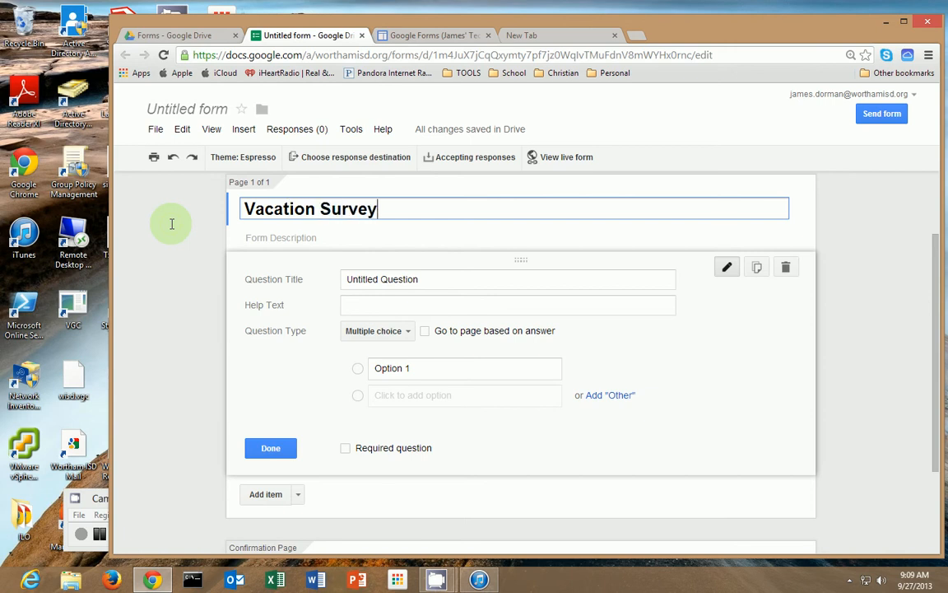
Replace the first question's title with "Did you take a vacation this summer?"
click(427, 279)
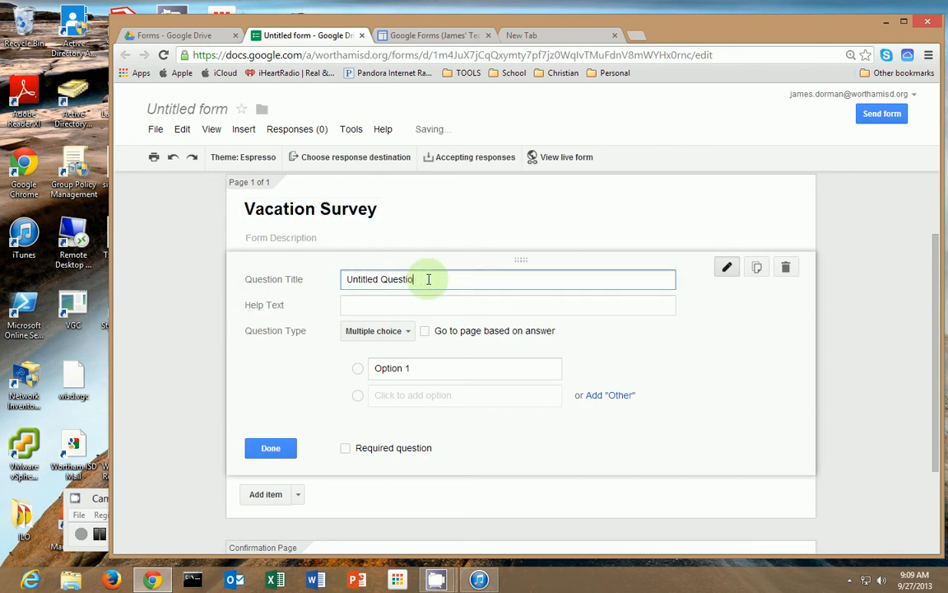
key(BackSpace)
key(BackSpace)
key(BackSpace)
key(BackSpace)
key(BackSpace)
key(BackSpace)
key(BackSpace)
key(BackSpace)
key(BackSpace)
key(BackSpace)
key(BackSpace)
key(BackSpace)
key(BackSpace)
text(D)
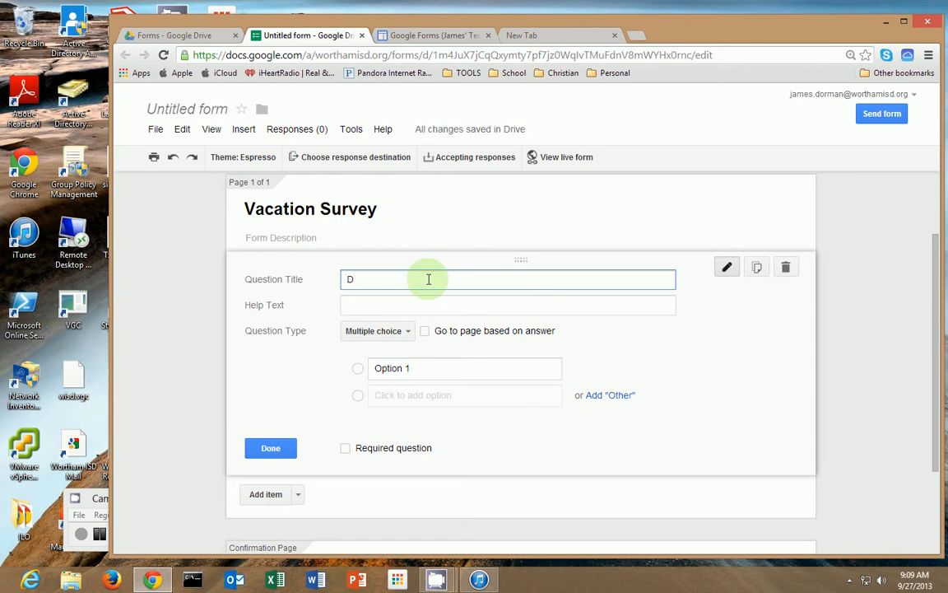
text(id you take a vacation this summer?)
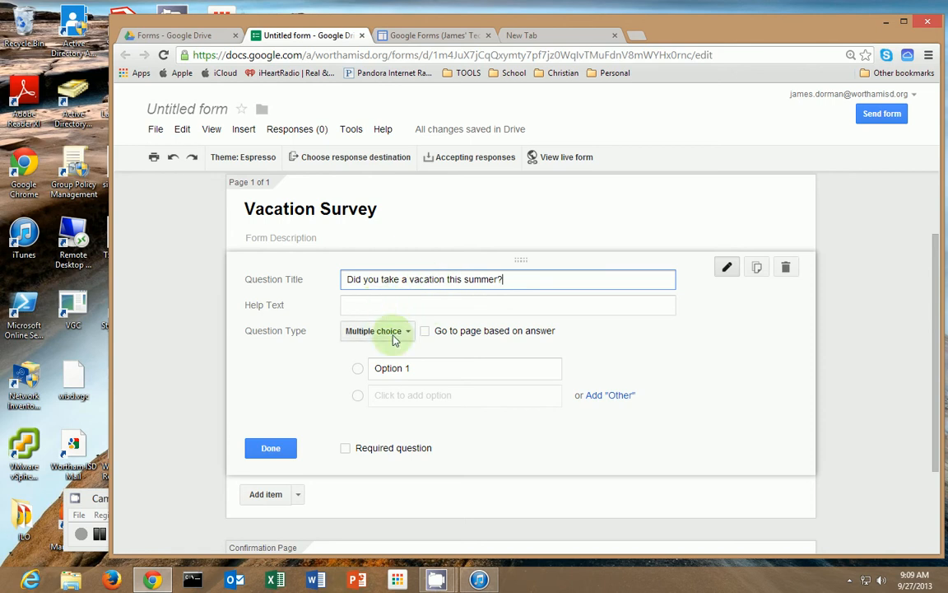
Try the Text, Paragraph text, Multiple choice and Checkboxes types on the vacation question
click(393, 332)
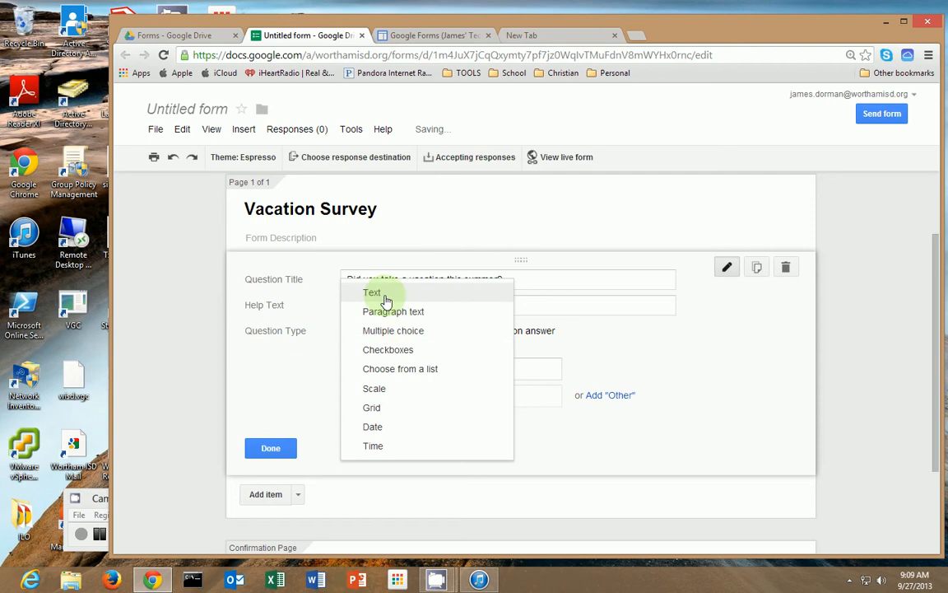
click(386, 302)
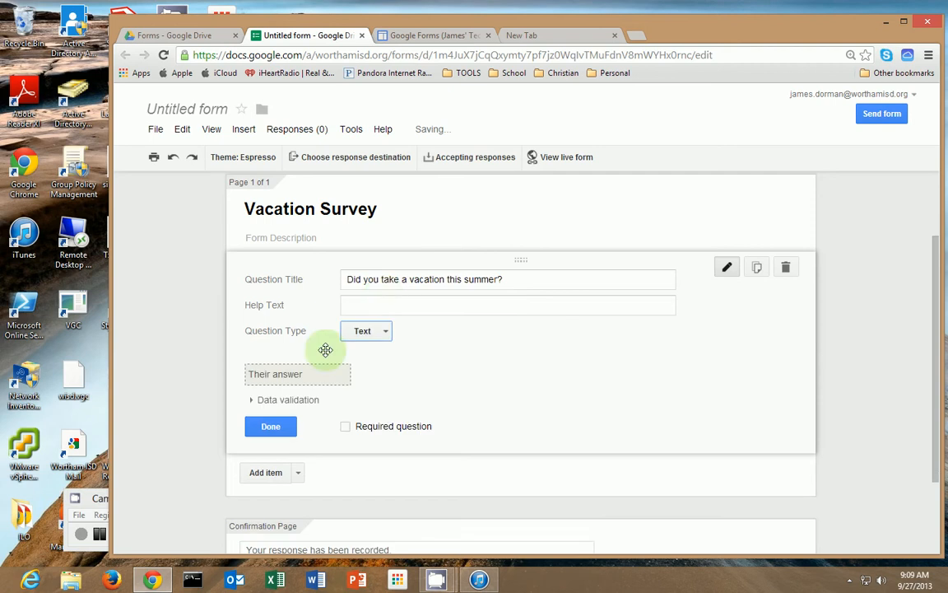
click(384, 332)
click(383, 350)
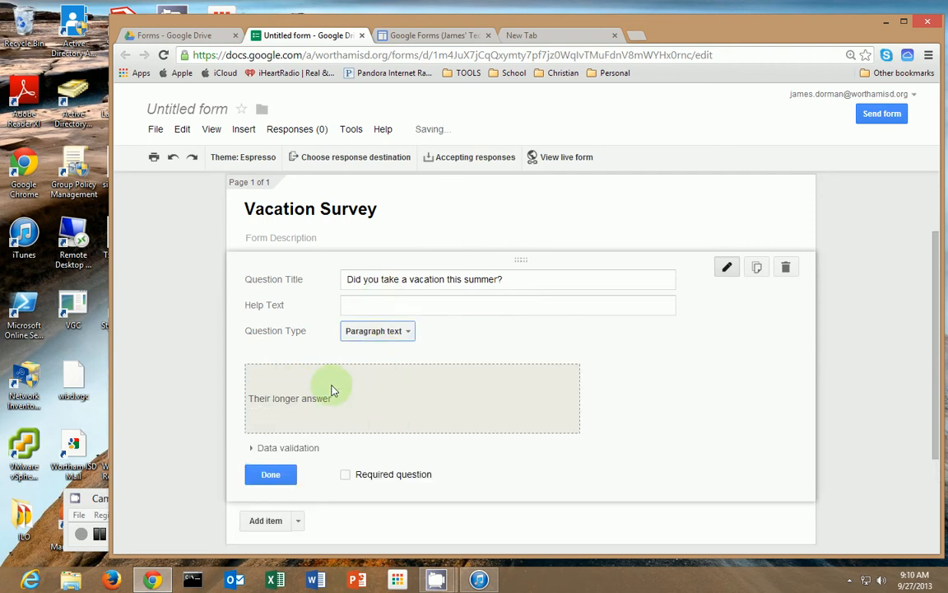
click(398, 330)
click(402, 353)
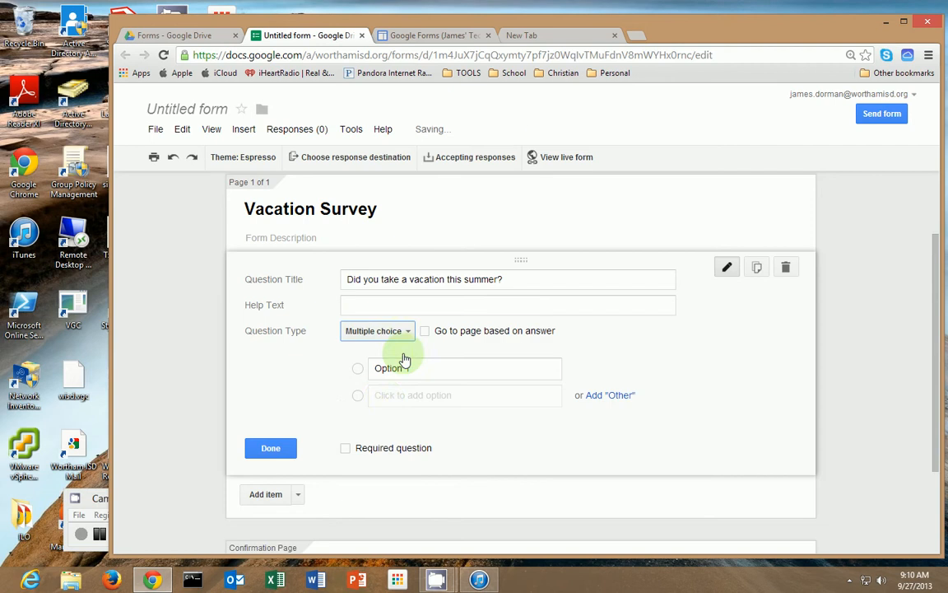
click(404, 333)
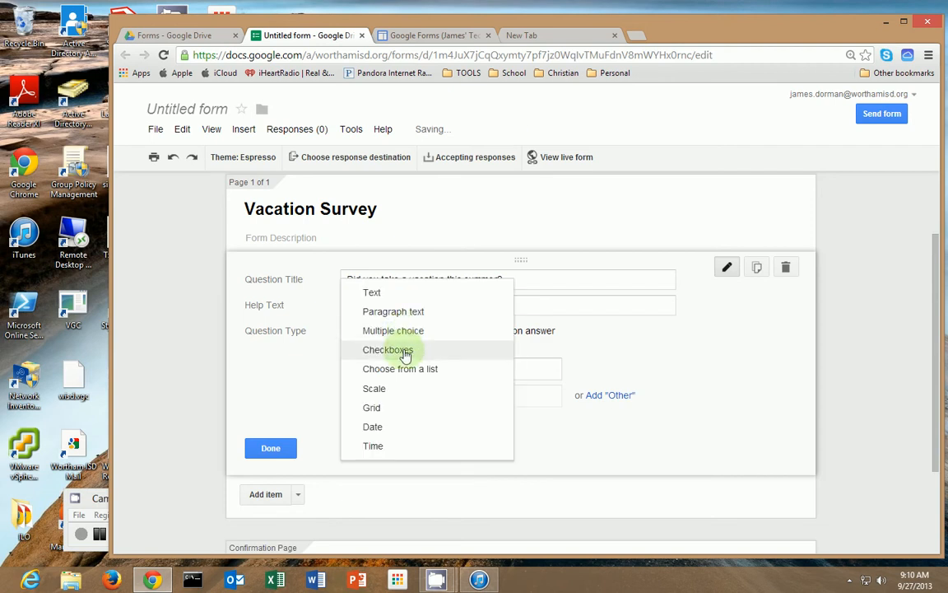
click(405, 352)
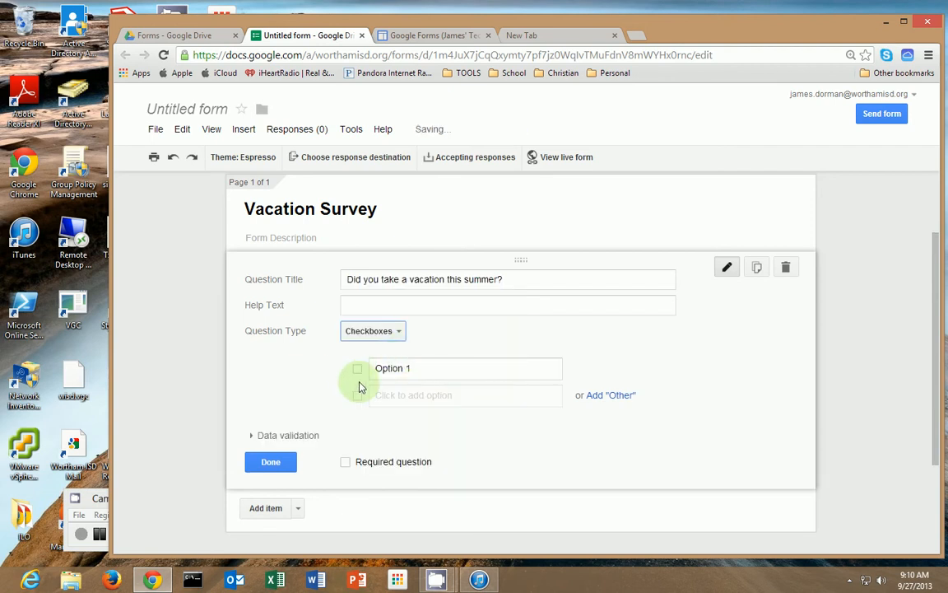
Try the Choose from a list, Scale, Grid, Date and Time types on the vacation question
click(397, 332)
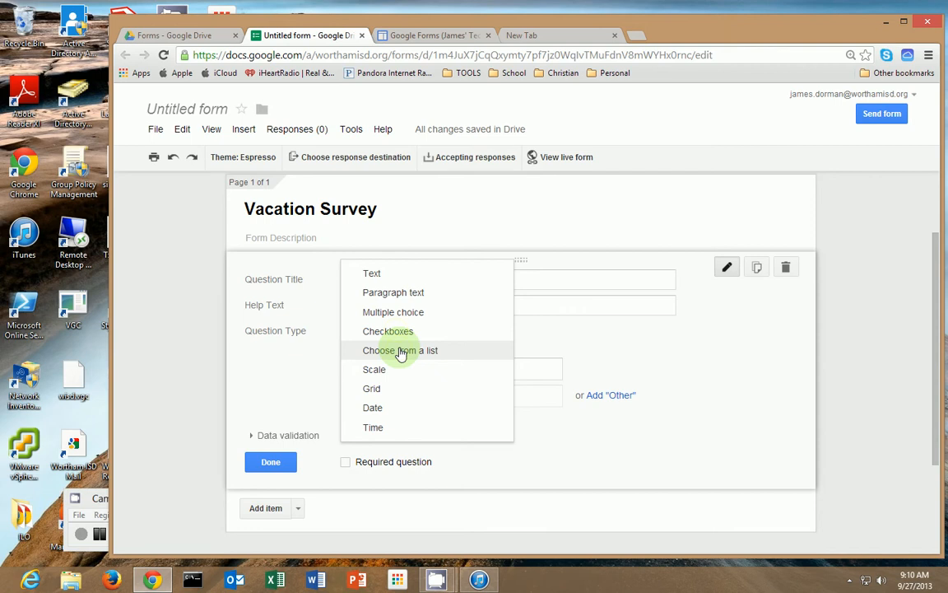
click(401, 352)
click(414, 331)
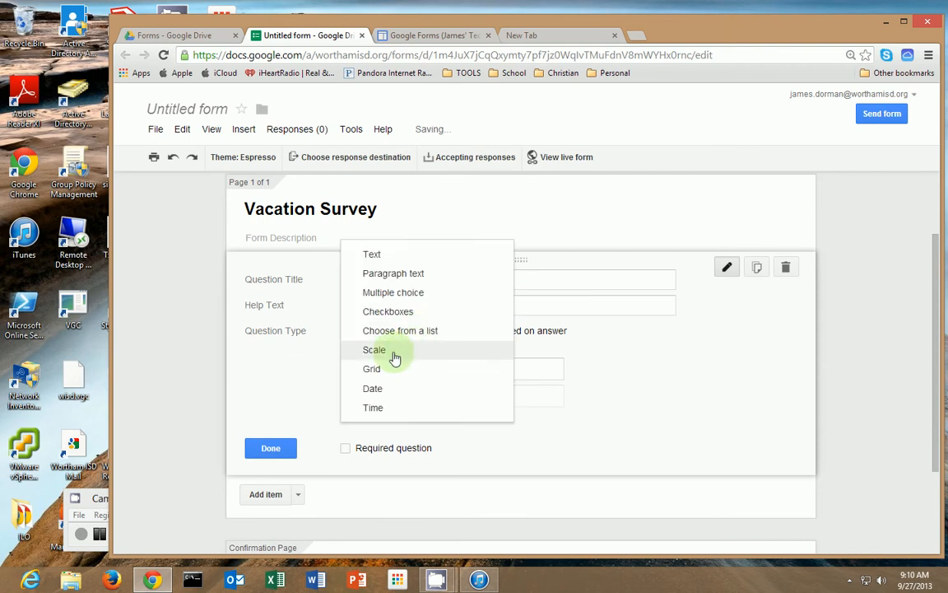
click(388, 355)
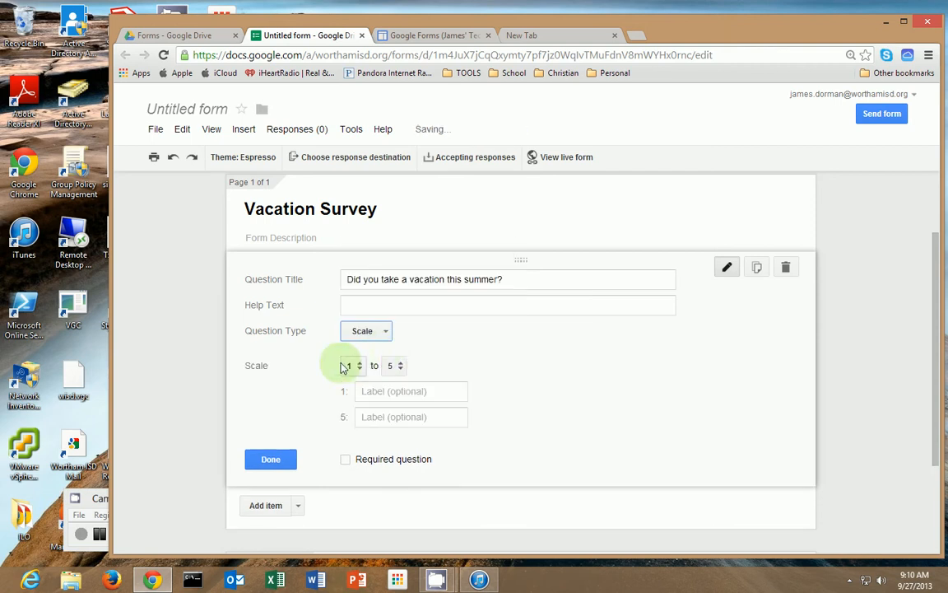
click(385, 330)
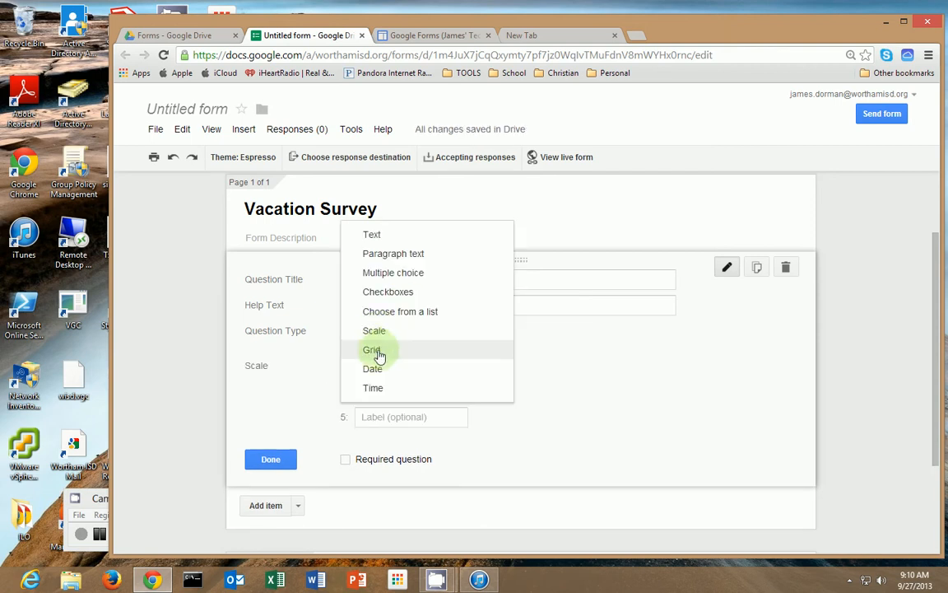
click(377, 352)
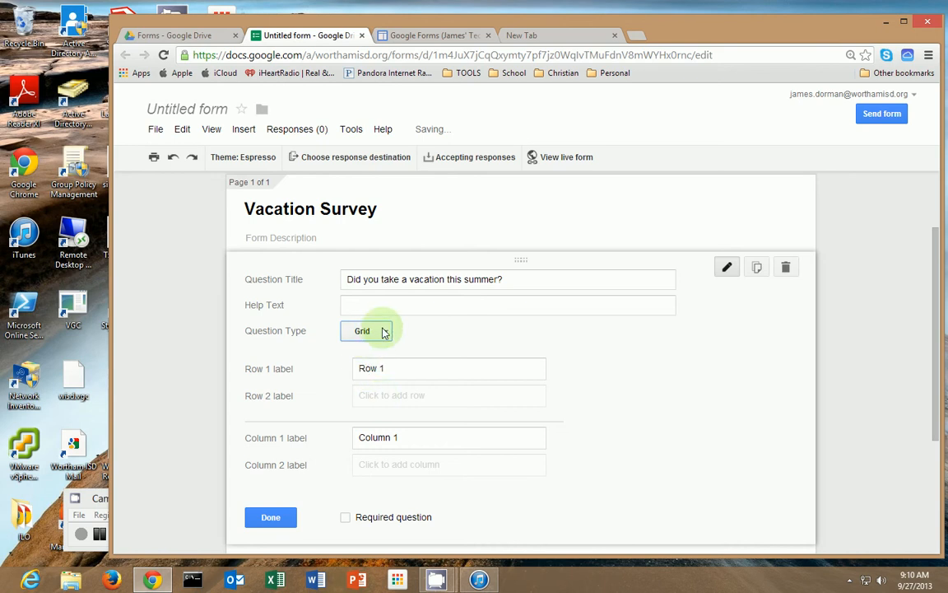
click(383, 330)
click(378, 349)
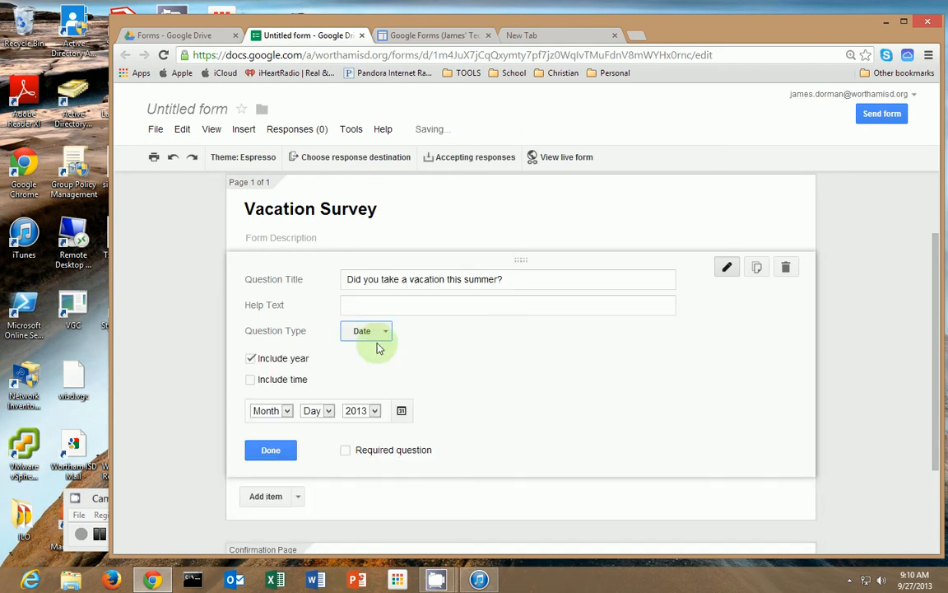
click(385, 330)
click(374, 349)
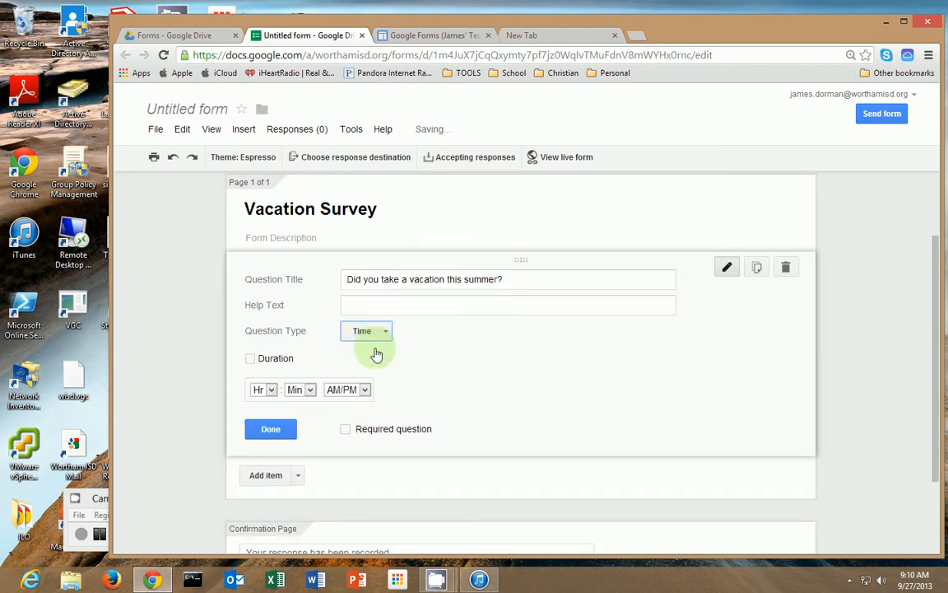
Set the vacation question's type to Text and duplicate the question
click(380, 330)
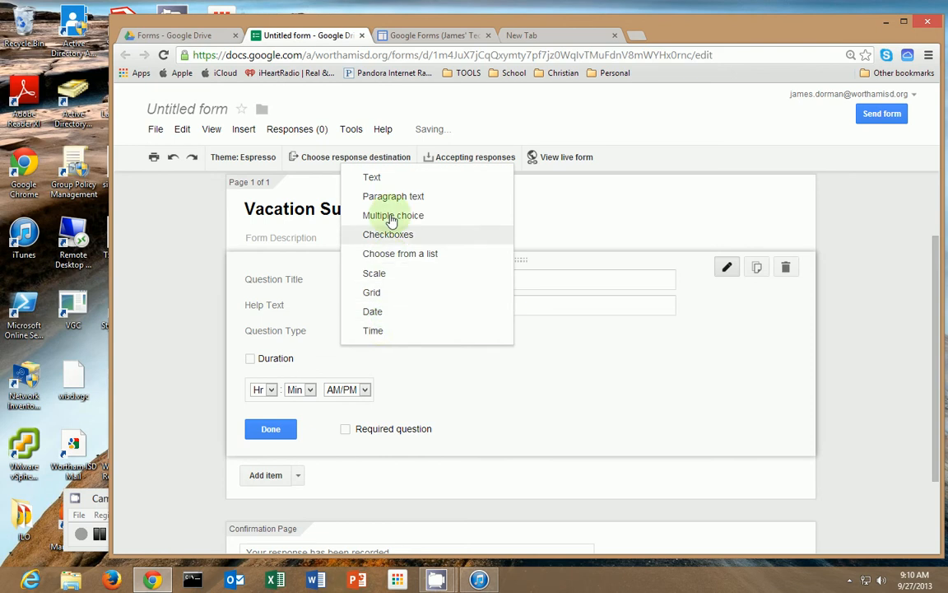
click(374, 178)
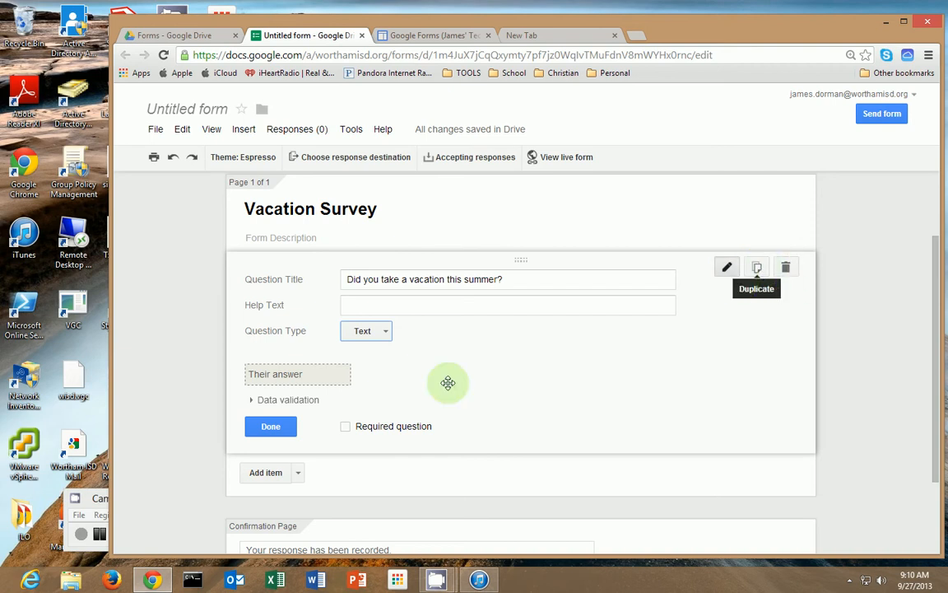
click(756, 268)
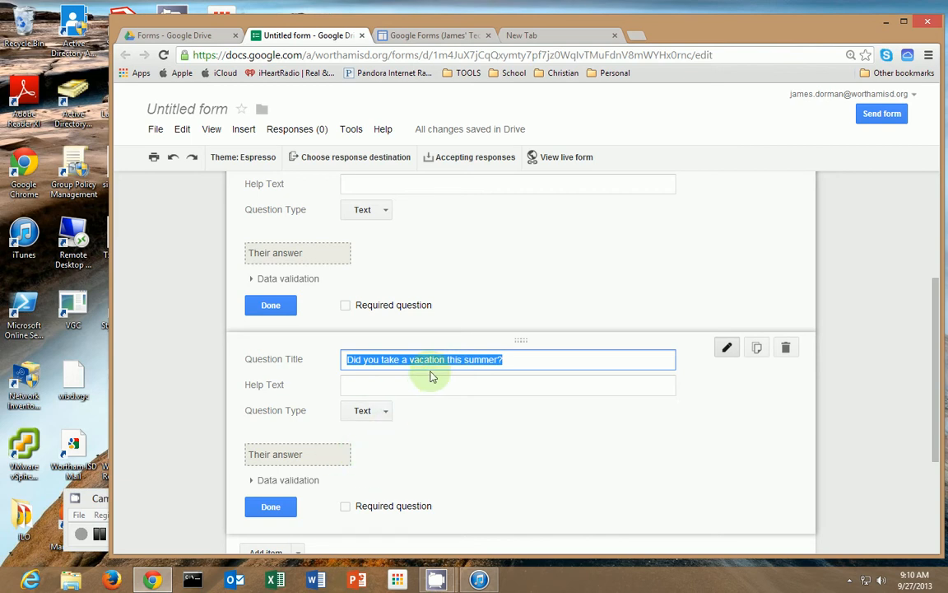
Change the duplicated question's title to "Did you enjoy your summer?"
click(465, 360)
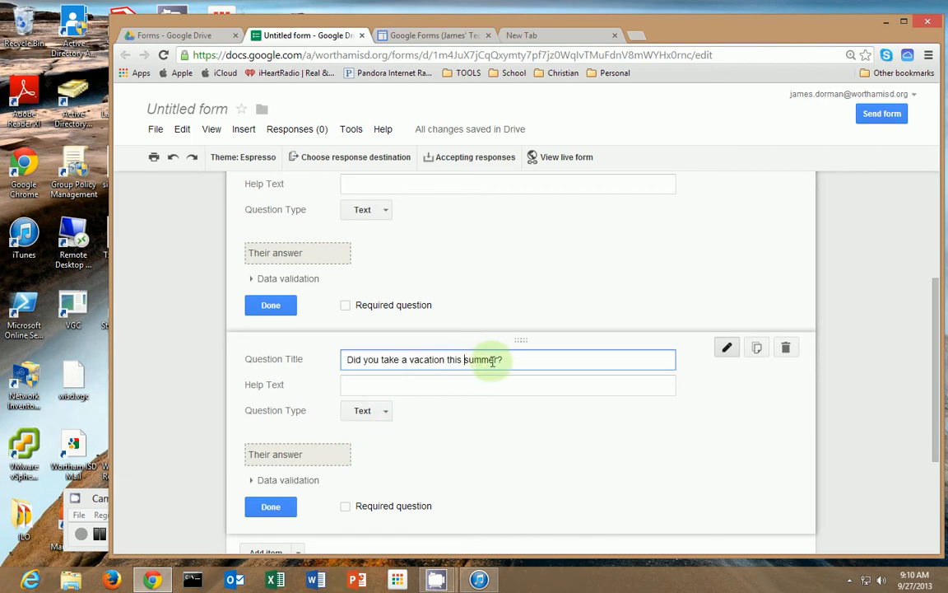
drag(498, 359, 383, 359)
text(en)
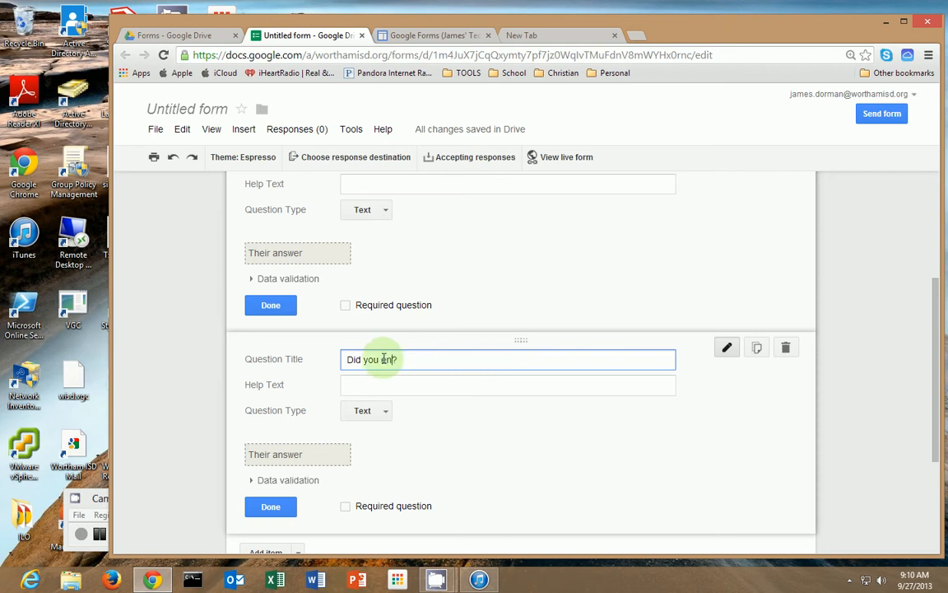
text(joy your summer)
Make the summer enjoyment question Multiple choice with the options "Yes" and "No"
click(382, 415)
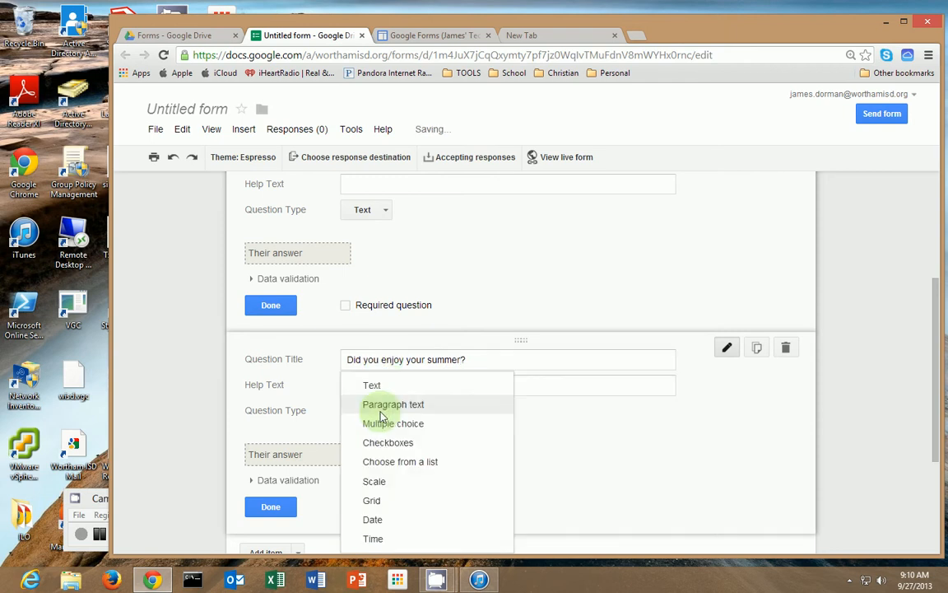
click(386, 423)
click(401, 446)
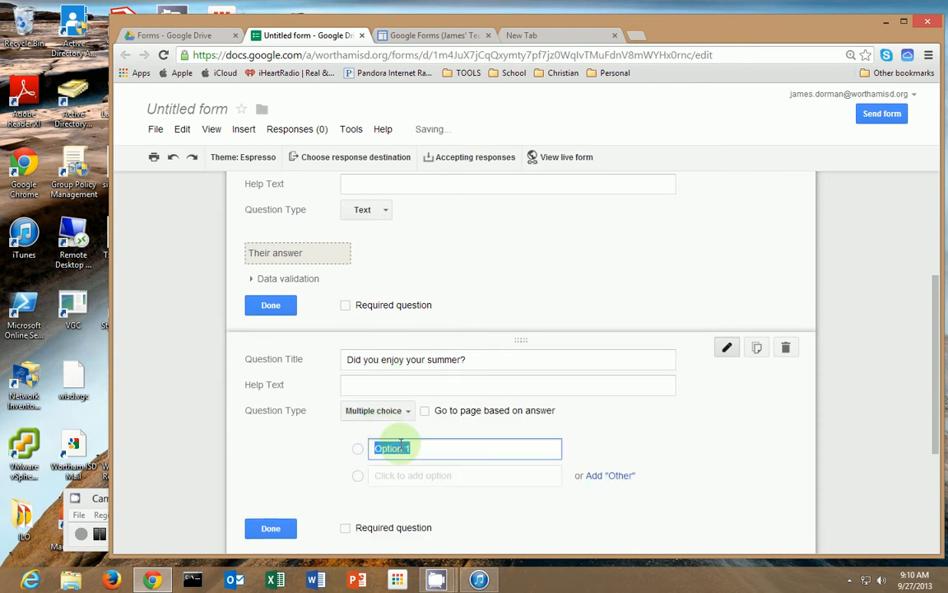
text(Yes)
key(Return)
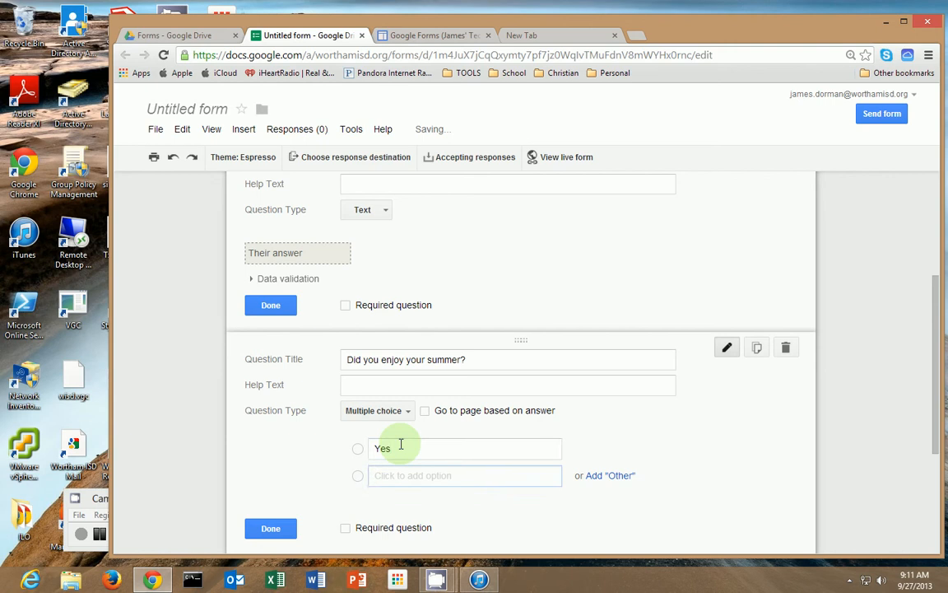
text(No)
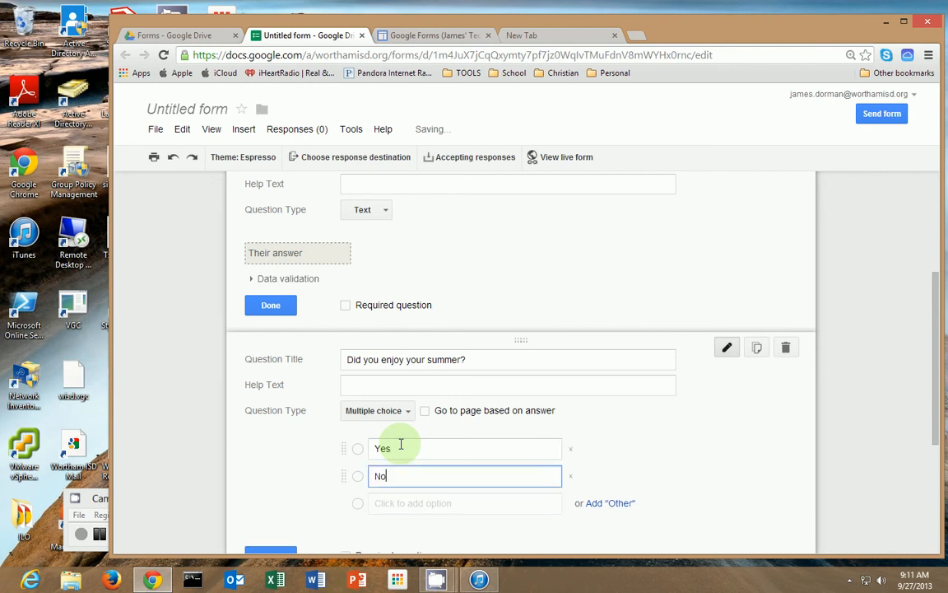
Add an "Other" answer to the summer enjoyment question and finish editing it
click(602, 504)
scroll(543, 494, down, 2)
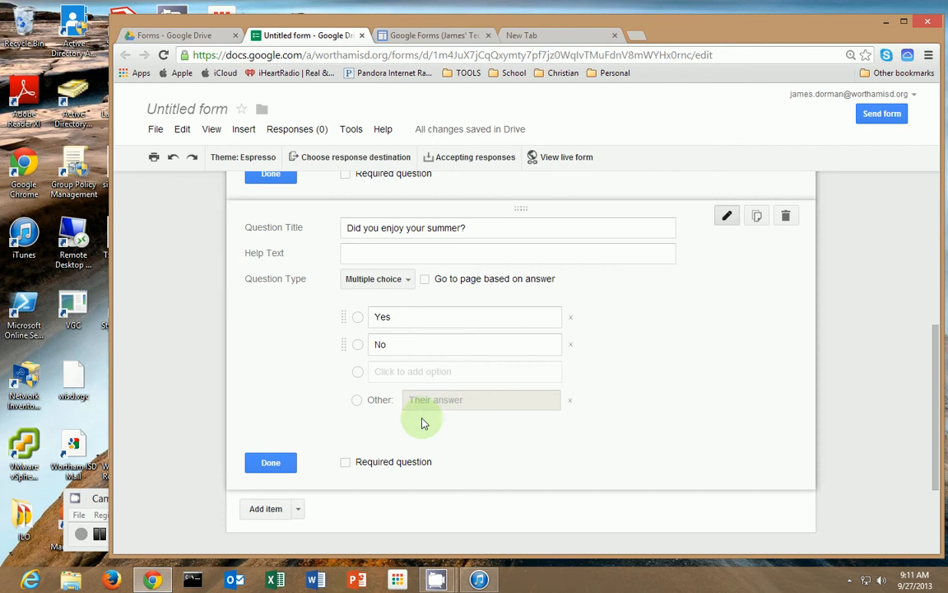
click(274, 463)
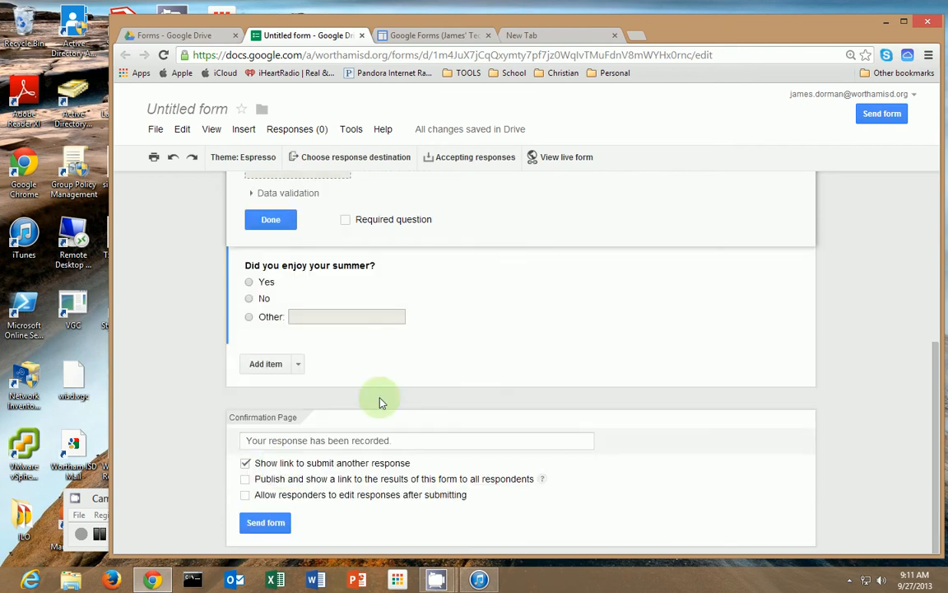
Make "Did you take a vacation this summer?" a required question
scroll(413, 422, up, 3)
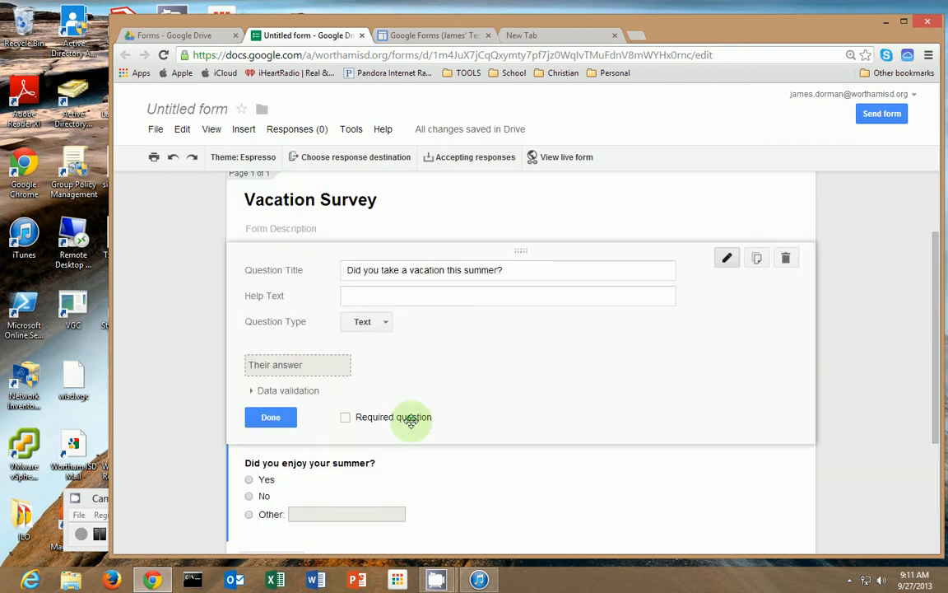
click(345, 418)
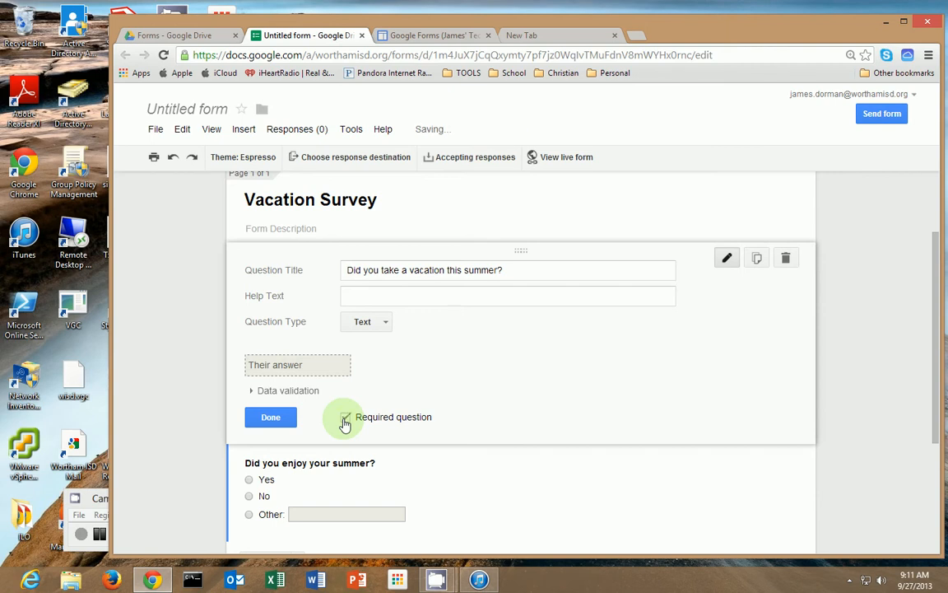
scroll(447, 403, down, 2)
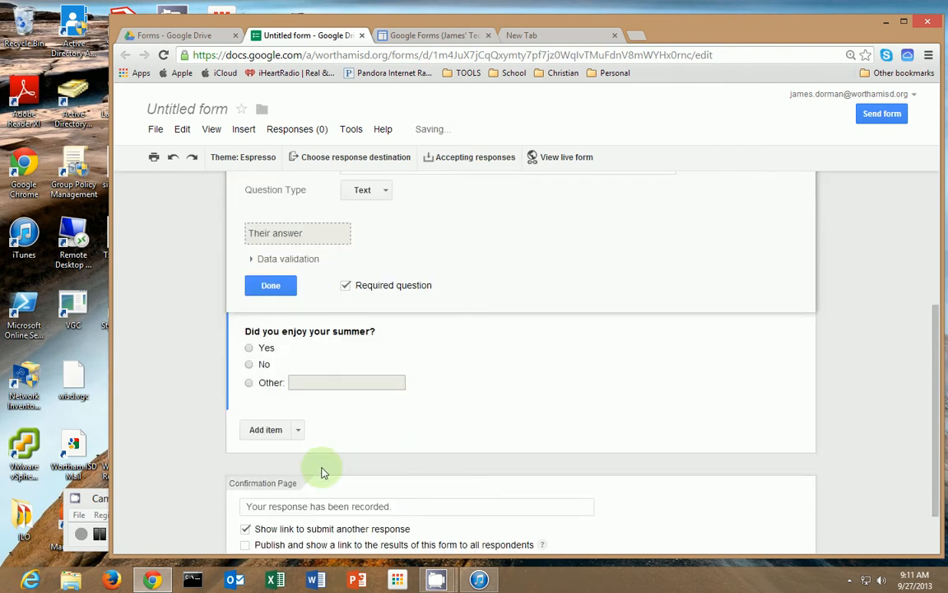
scroll(322, 472, down, 1)
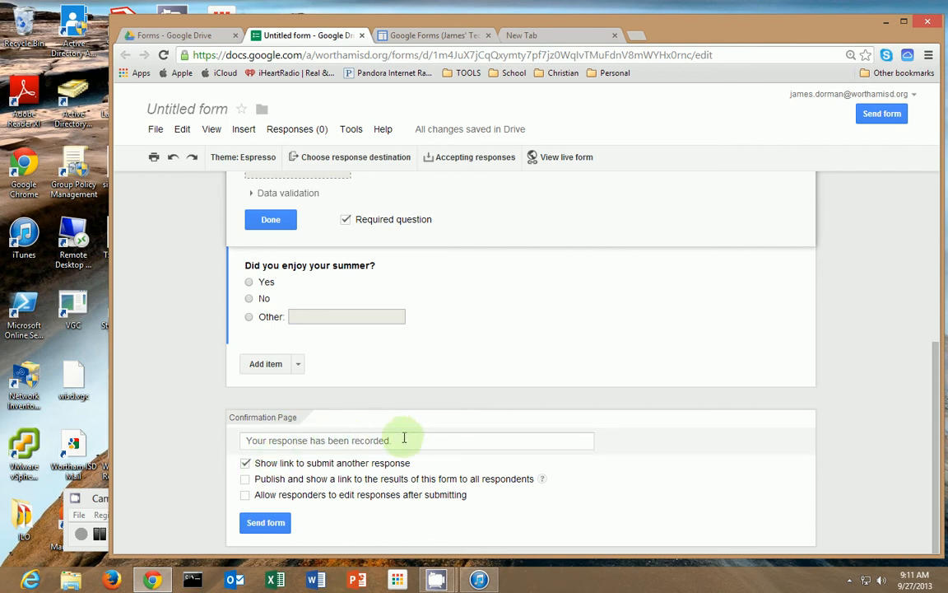
drag(402, 438, 216, 434)
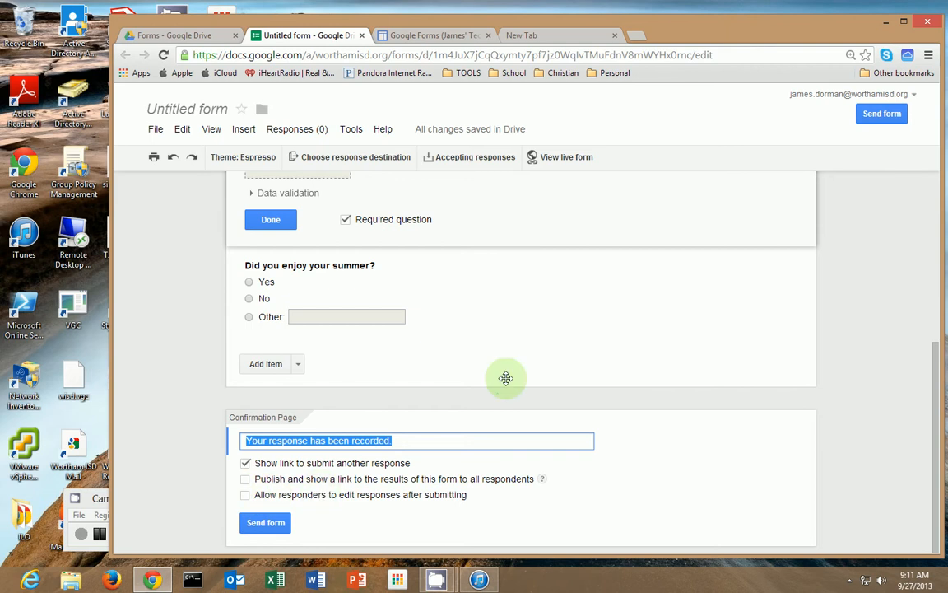
scroll(504, 377, up, 4)
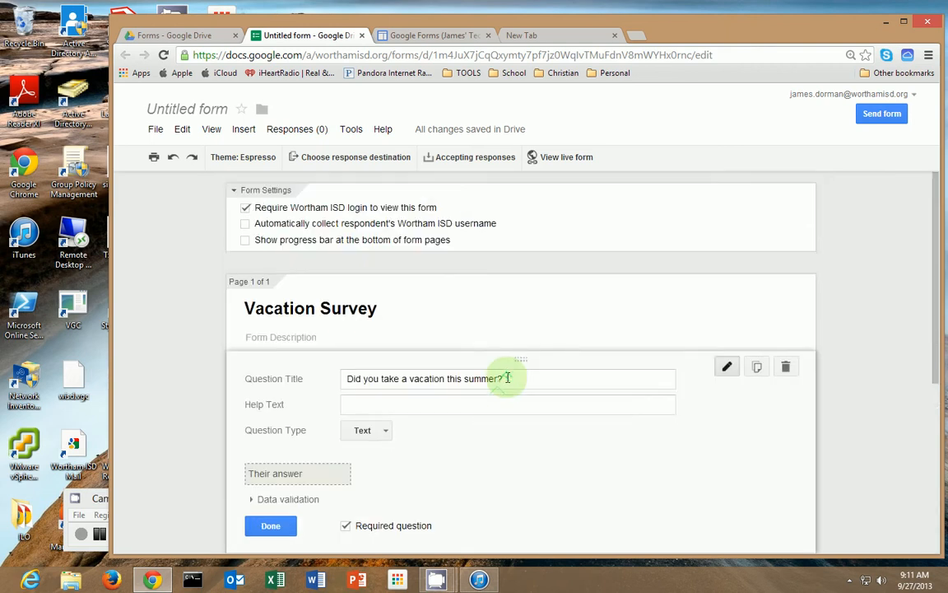
Preview the live form, try the "Yes" and "No" answers with the required vacation question left blank, and close the preview
click(576, 159)
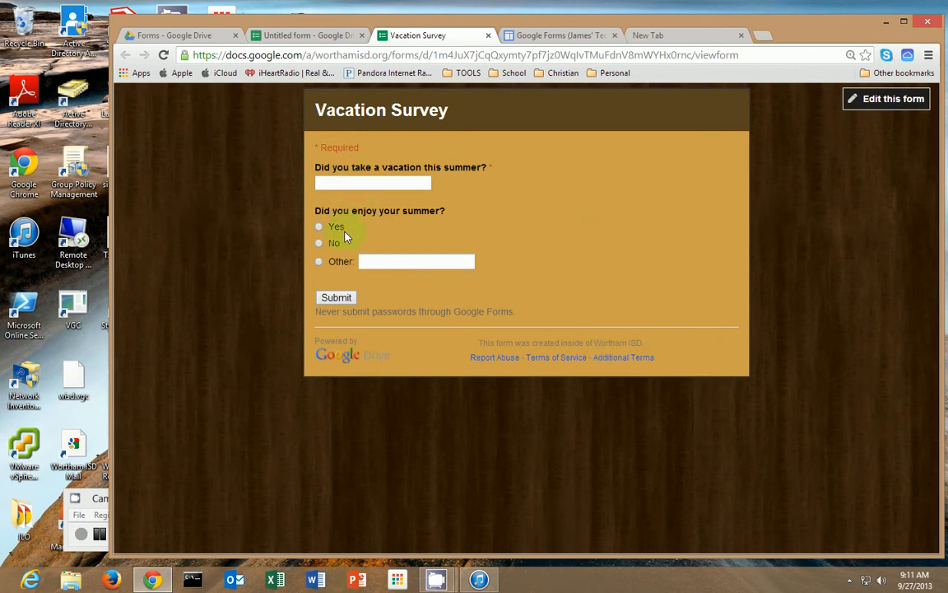
click(319, 226)
click(320, 254)
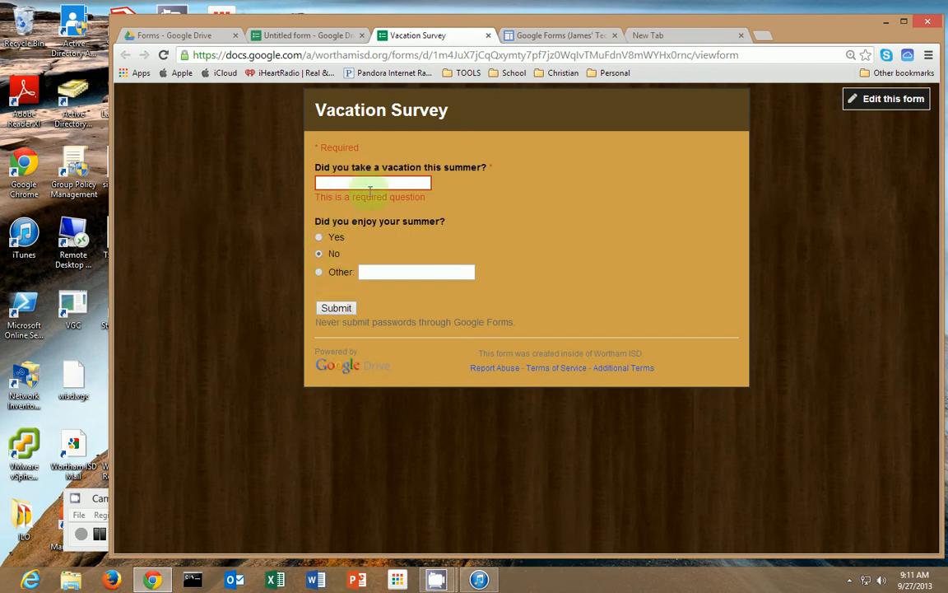
click(488, 36)
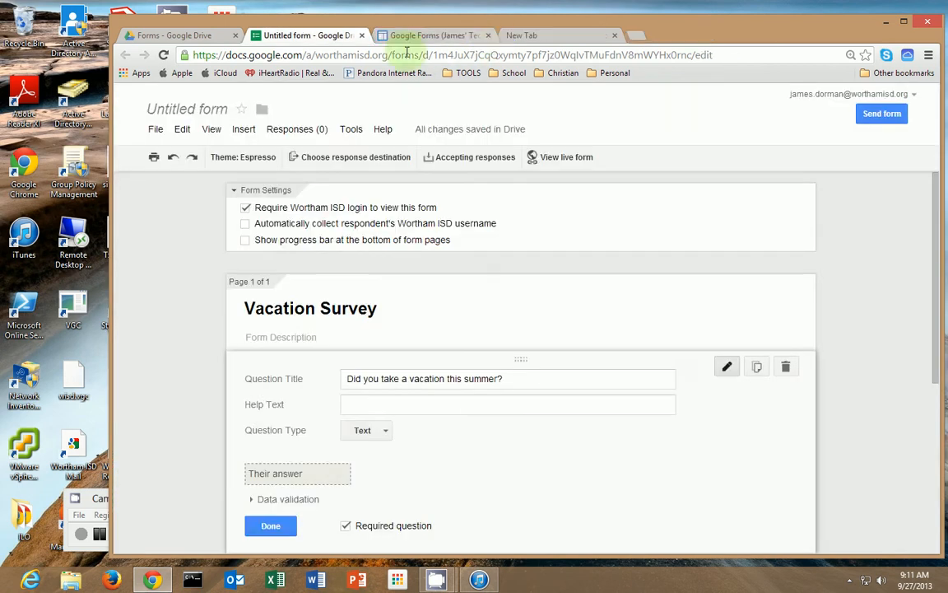
Set the form's response destination to a new spreadsheet named "Vacation Survey(Responses)"
click(155, 130)
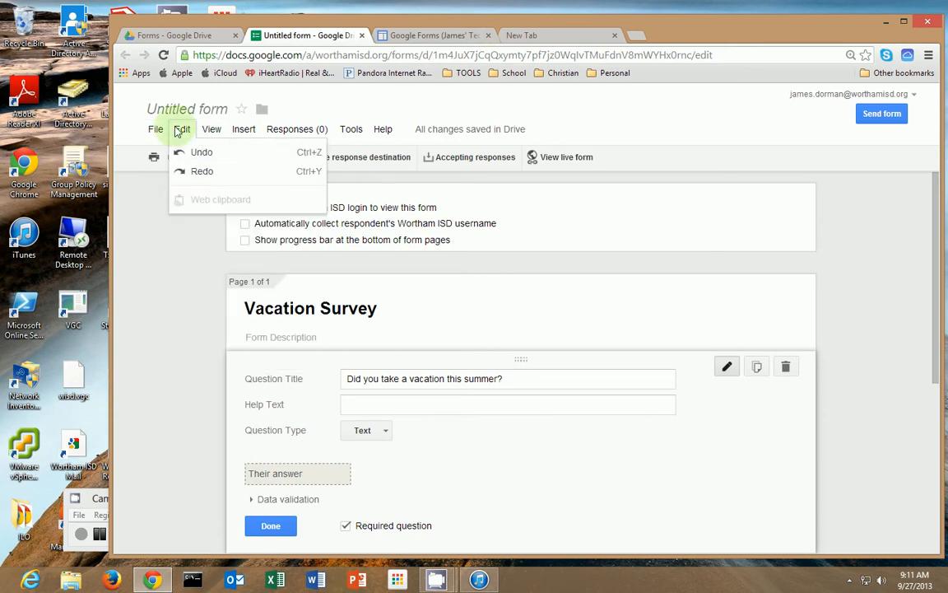
mouse_move(207, 135)
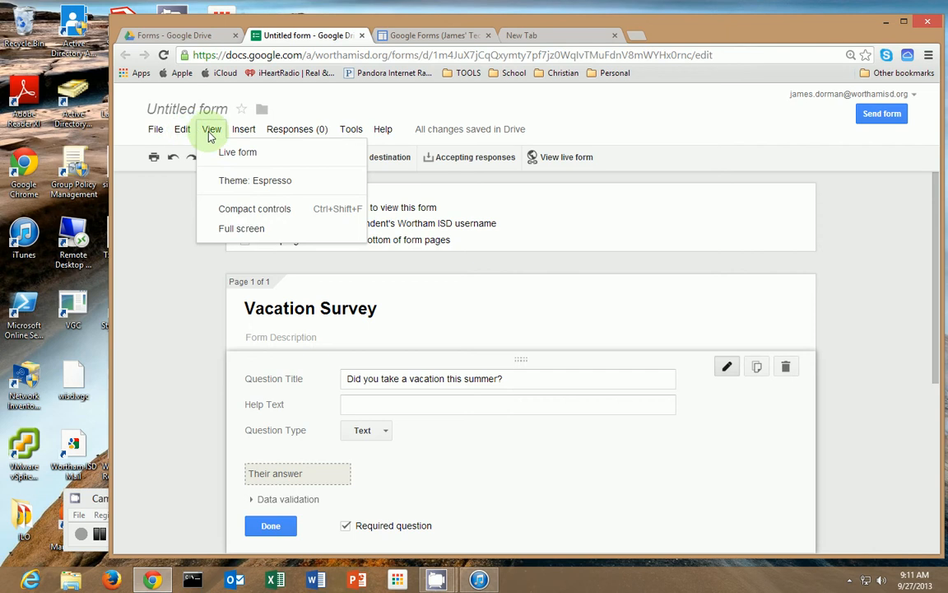
mouse_move(240, 134)
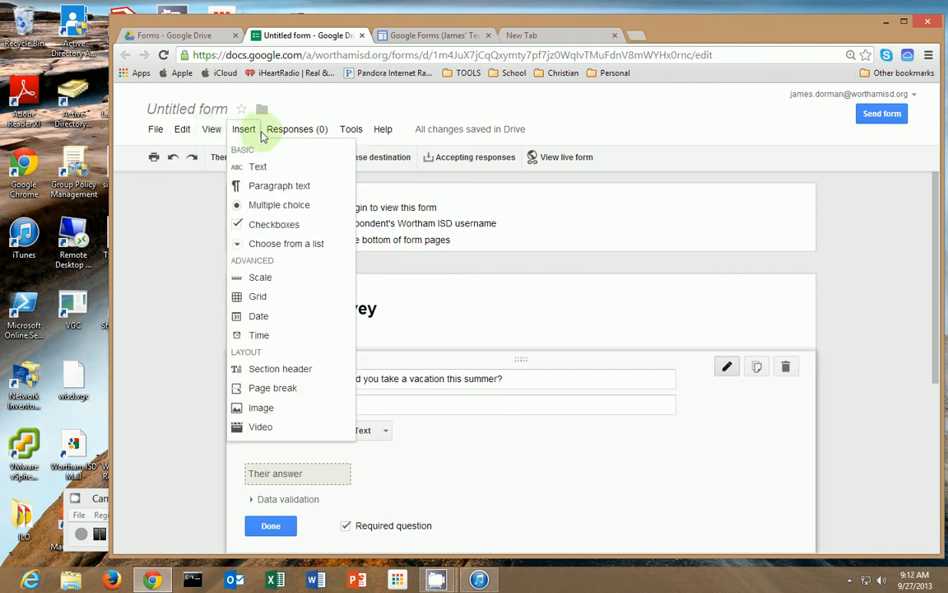
mouse_move(288, 134)
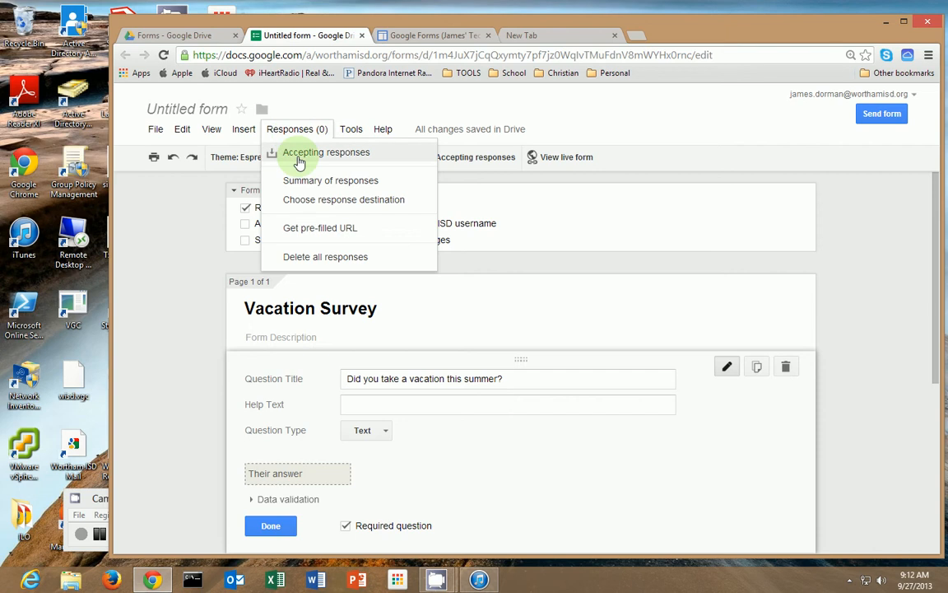
click(316, 205)
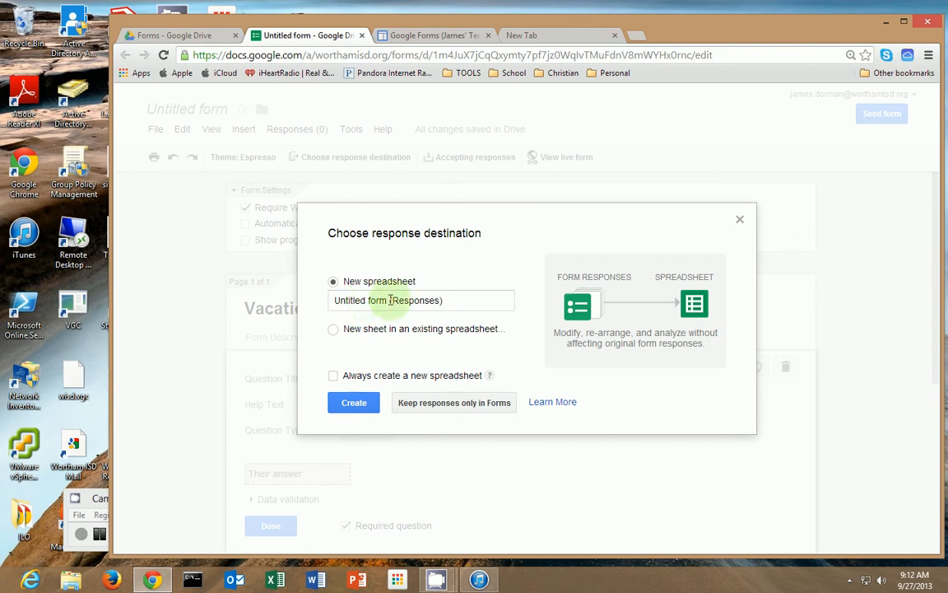
drag(390, 300, 297, 299)
text(Vacation )
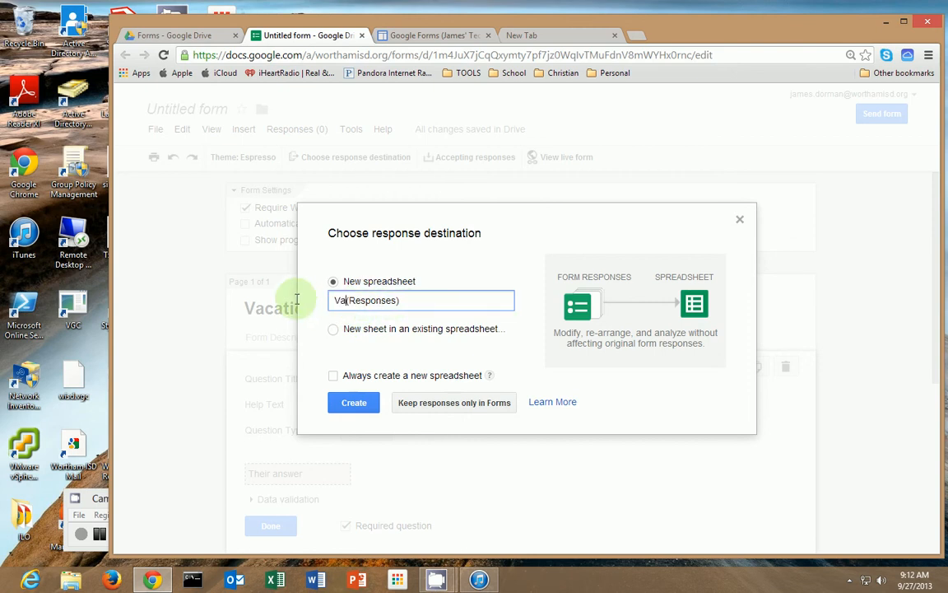
text(Survey)
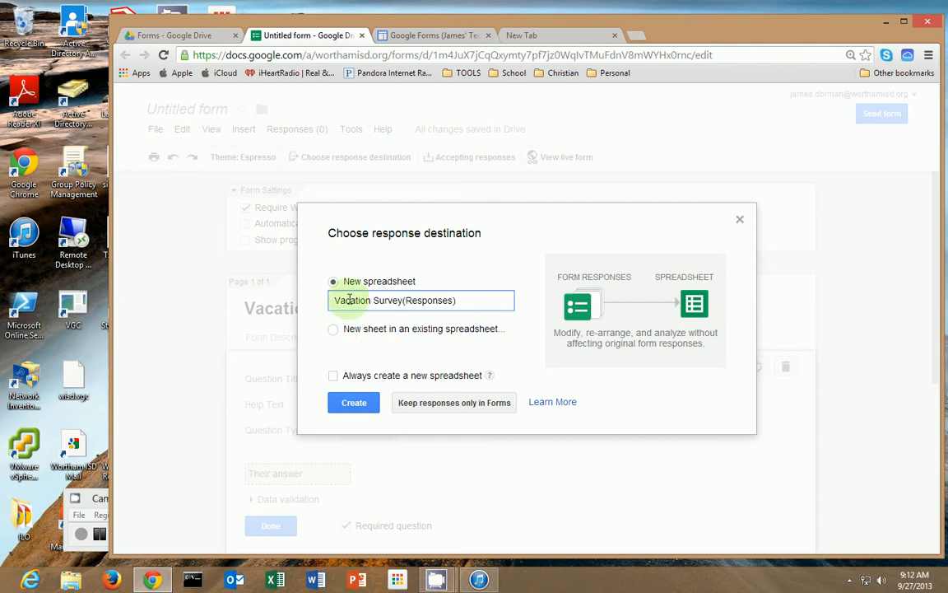
click(355, 404)
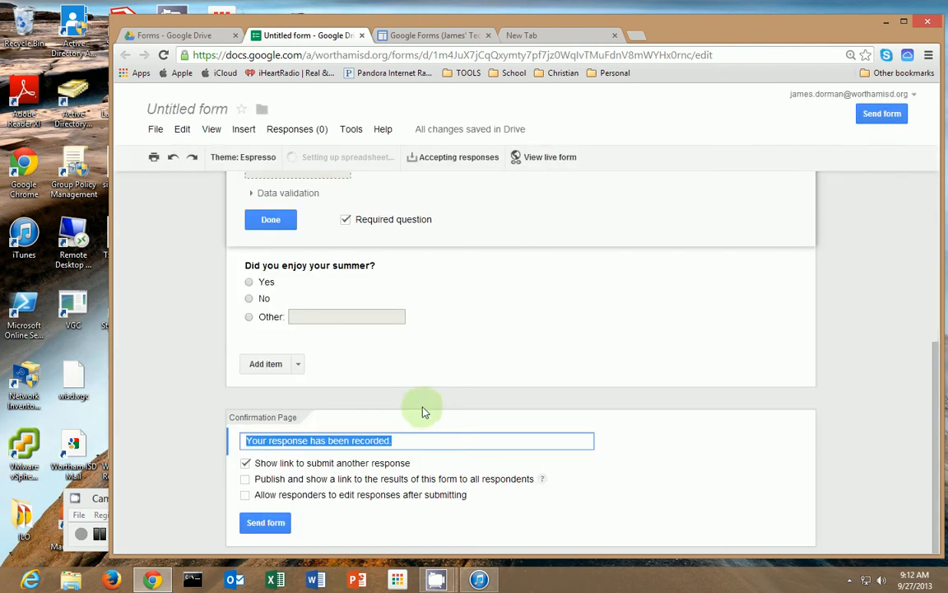
scroll(451, 359, up, 5)
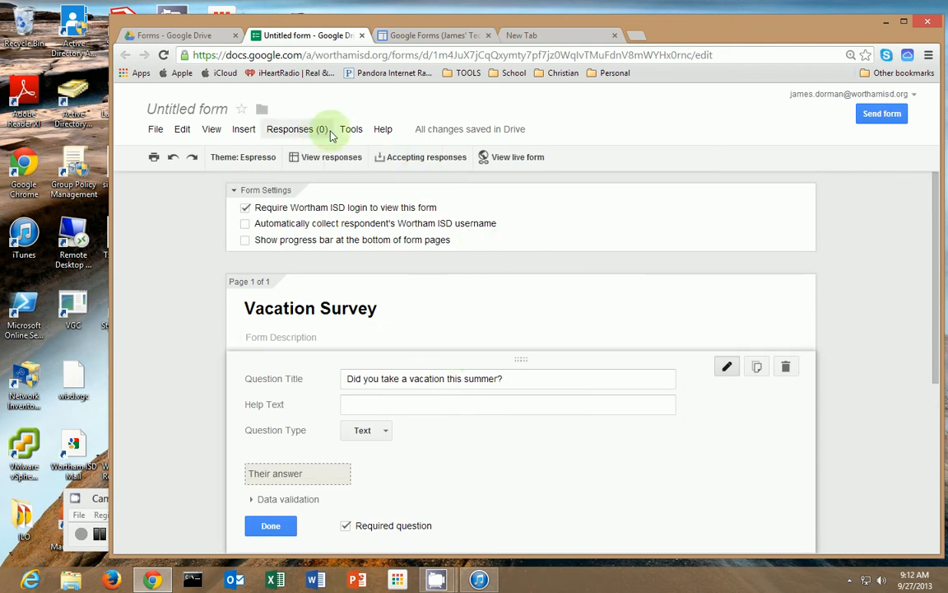
Get the form's embed HTML from the sending options and copy it
click(876, 122)
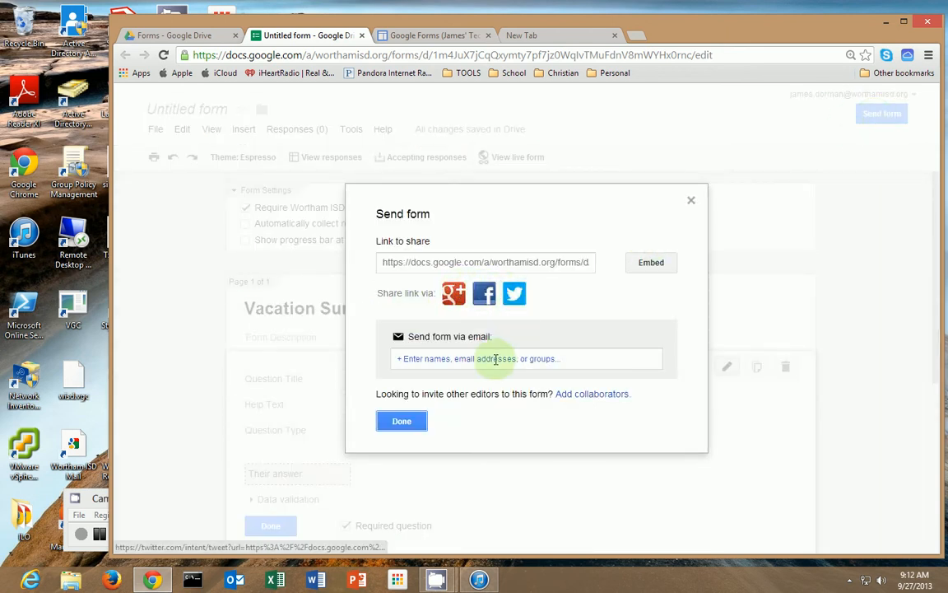
click(666, 263)
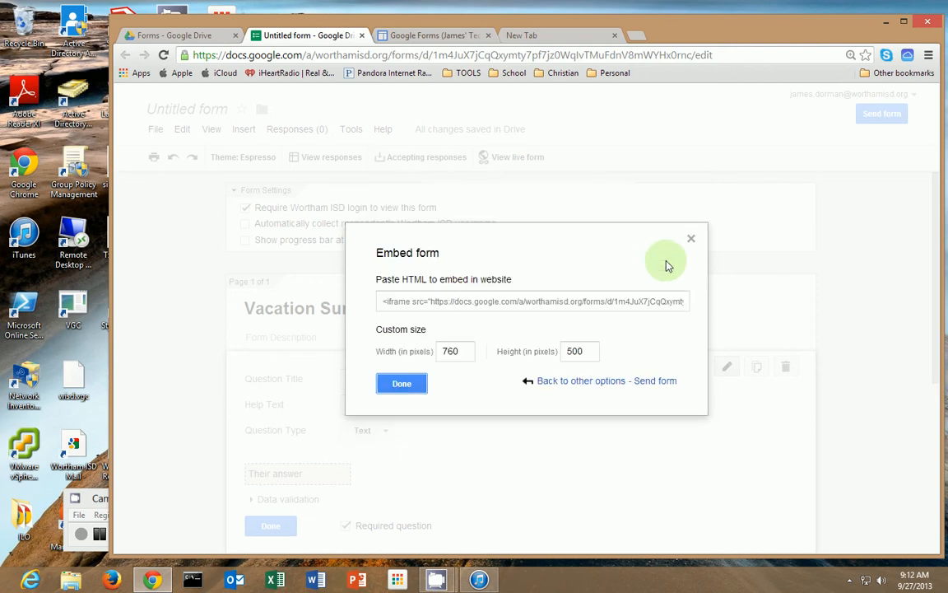
click(384, 302)
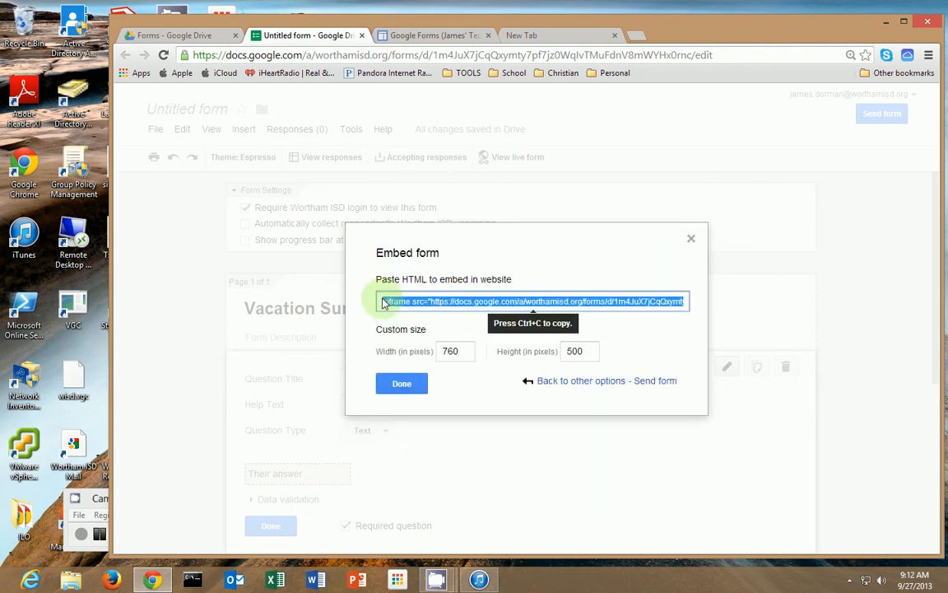
Switch to the Google Forms site page and add the copied iframe code at the end of its HTML, below "Example:"
click(411, 36)
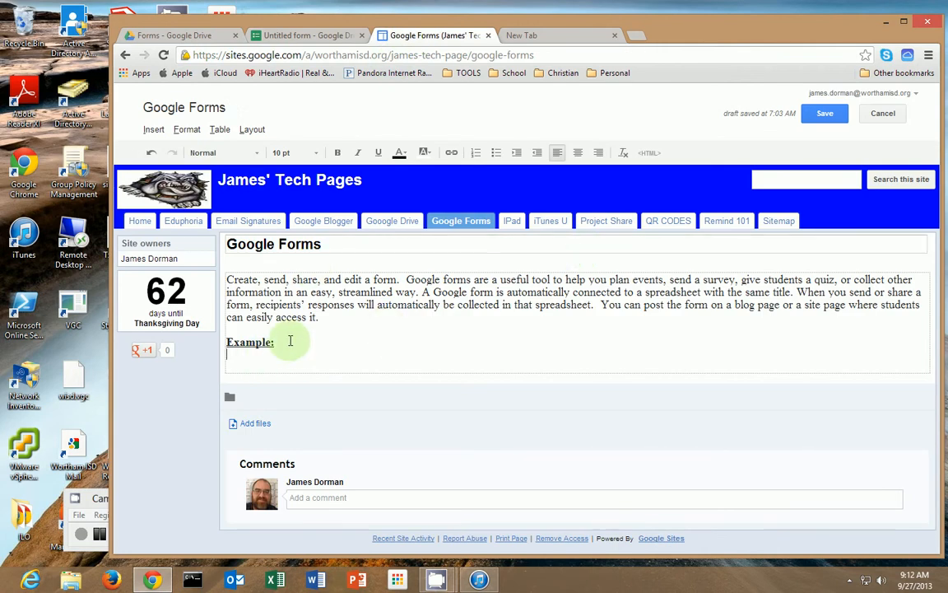
click(650, 154)
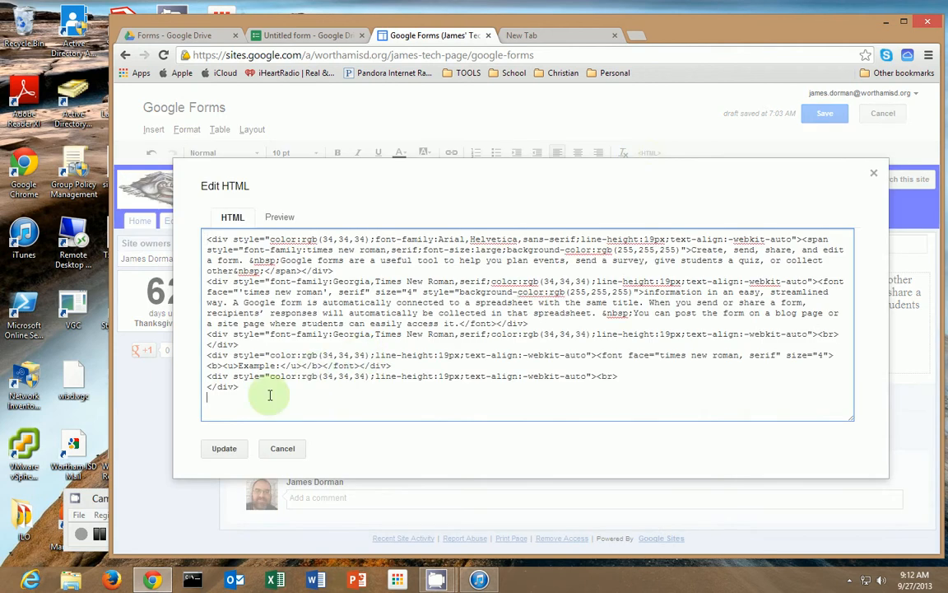
text(<iframe src="https://docs.google.com/a/worthamisd.org/forms/d/1m4JuX7jCqQxymty7pf7jz0WqIvTMuFdnV8mWYHx0rnc/viewform?embedded=true" width="760" height="500" frameborder="0" marginheight="0" marginwidth="0">Loading...</iframe>)
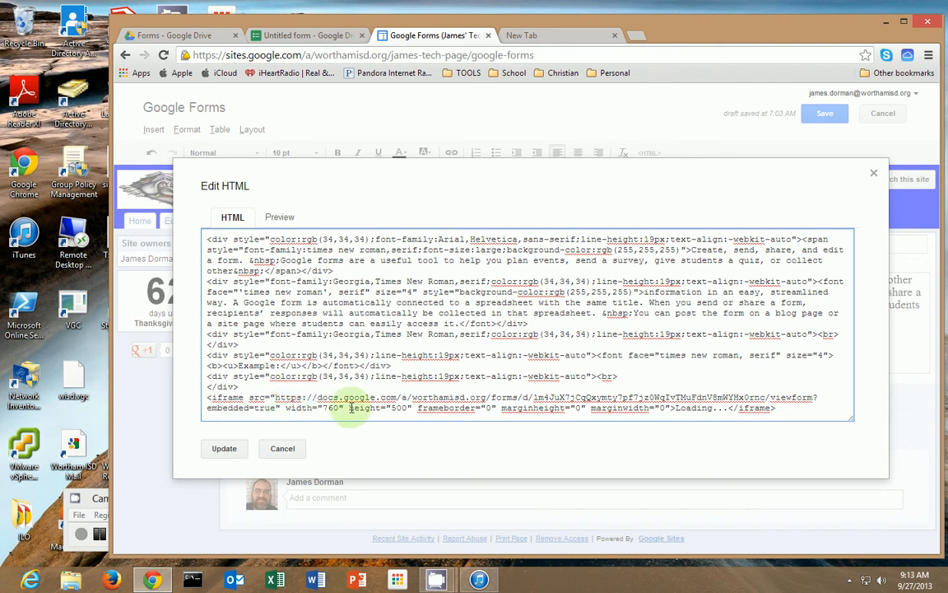
drag(774, 407, 212, 399)
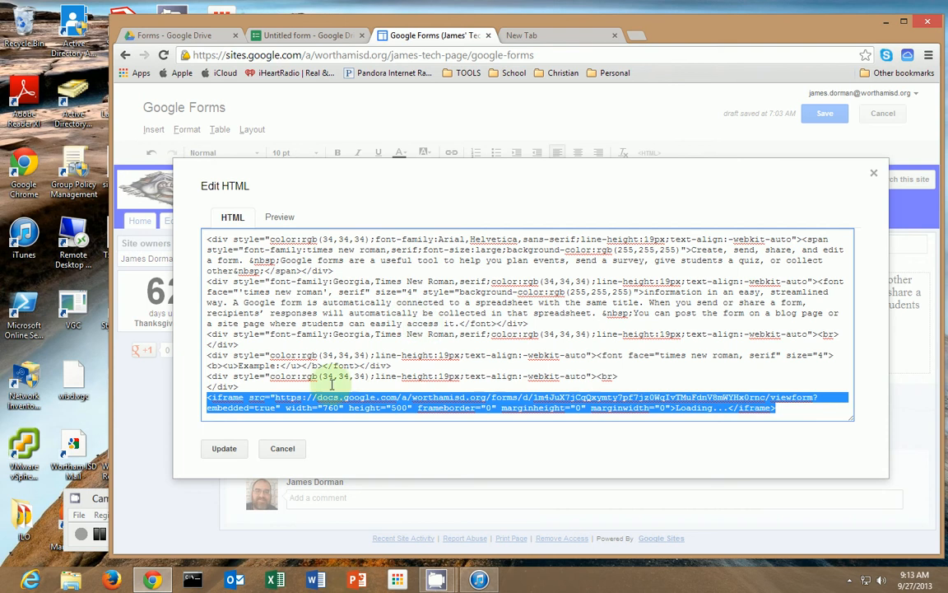
click(233, 451)
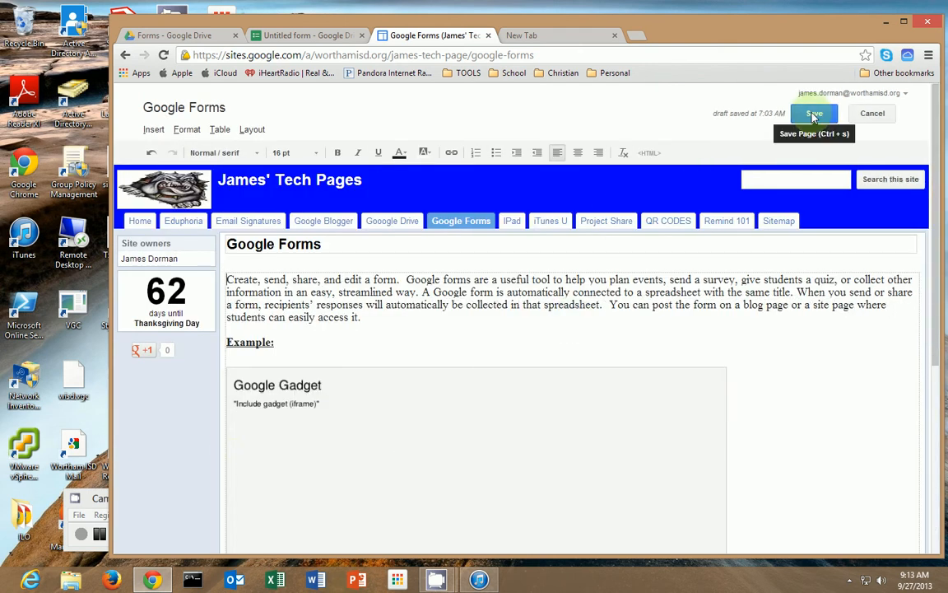
Save the site page and check the embedded Vacation Survey form under "Example:"
click(812, 116)
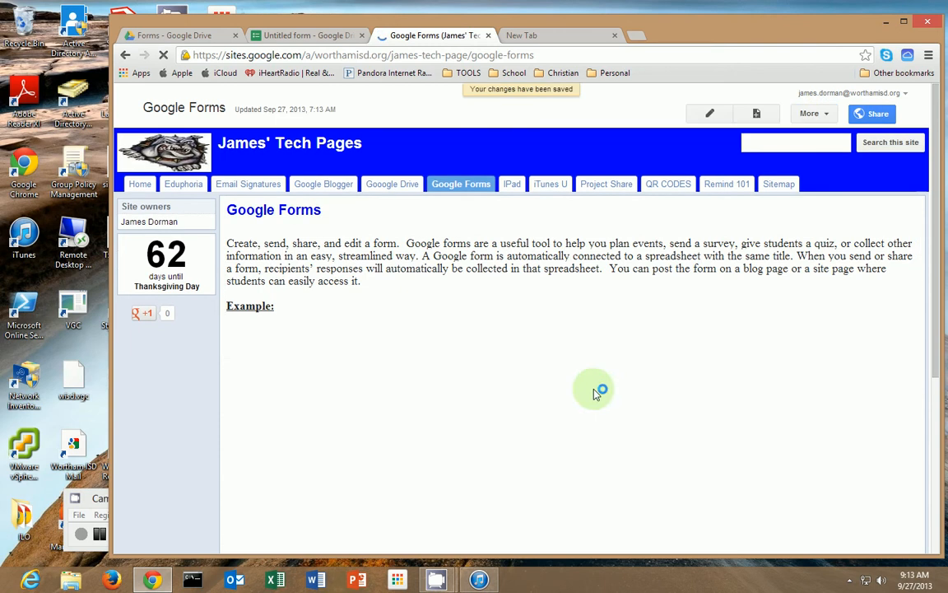
scroll(596, 398, down, 3)
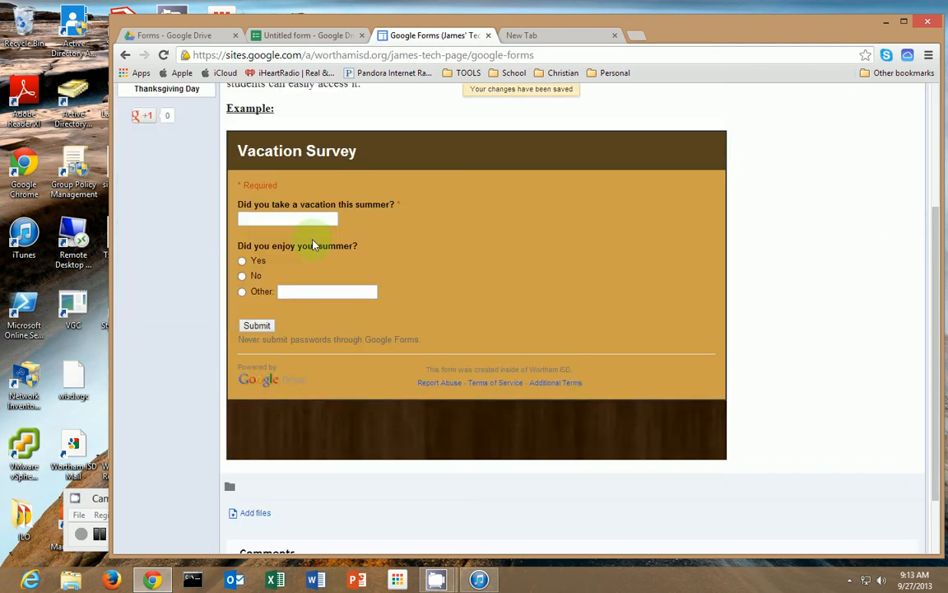
scroll(307, 326, up, 5)
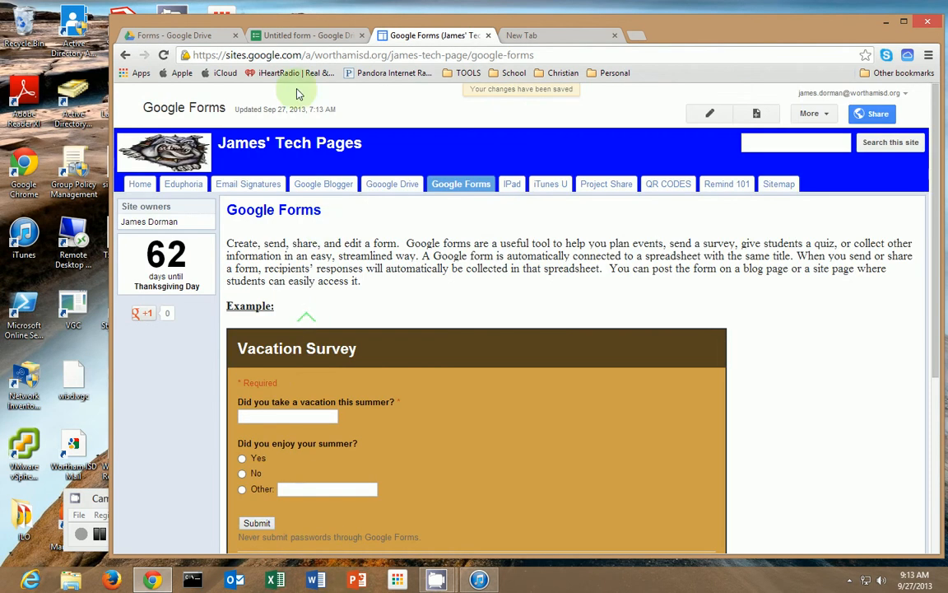
Return to the form editor, go back from the embed options to the sending options and close them
click(303, 36)
click(406, 385)
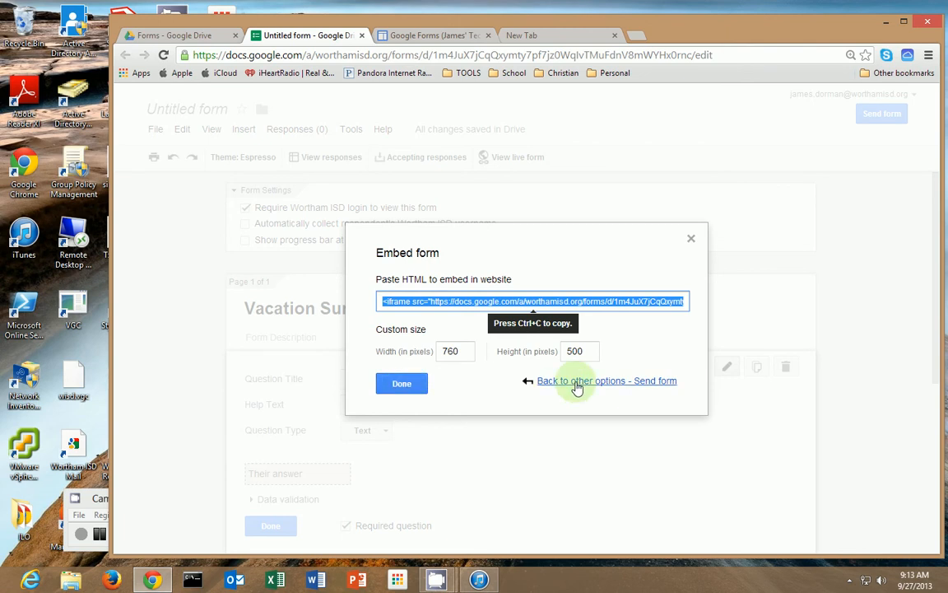
click(550, 381)
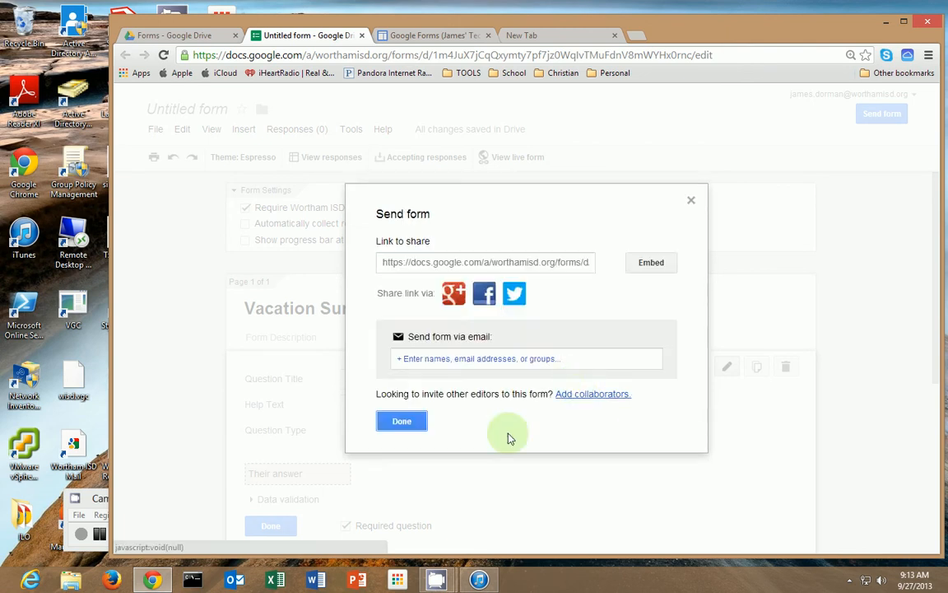
click(401, 424)
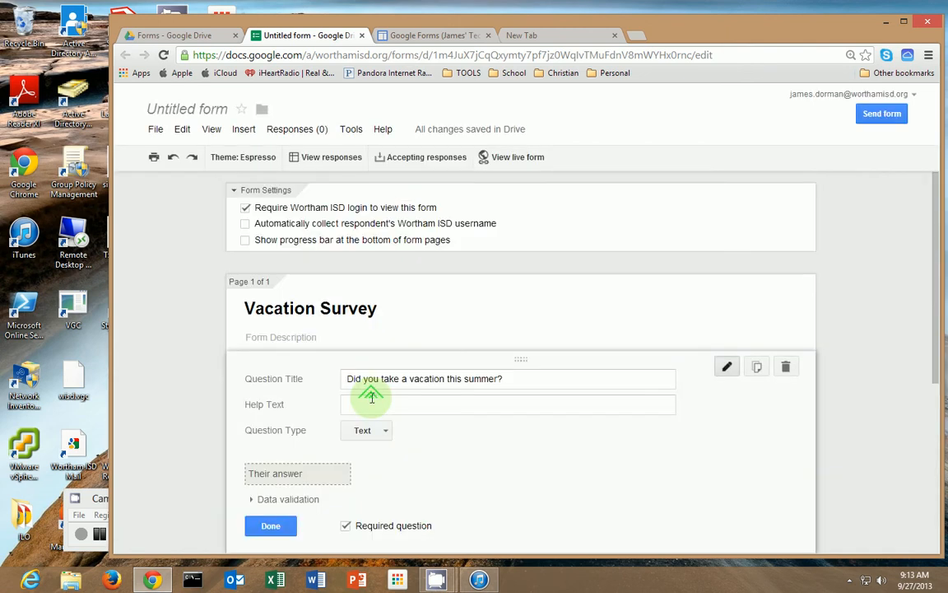
Stop the form from accepting responses and look over the turned-off form
click(414, 160)
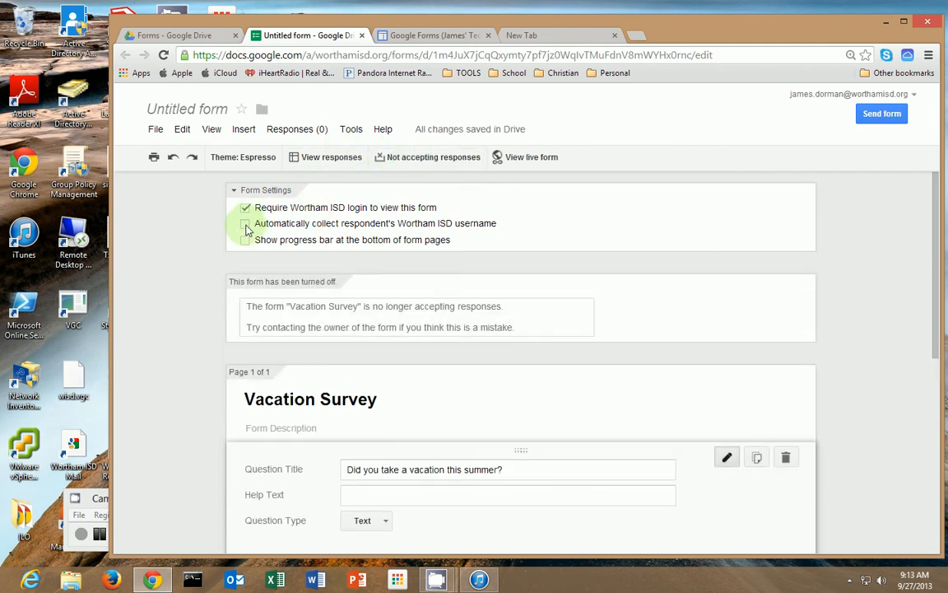
scroll(248, 231, down, 5)
scroll(248, 230, up, 10)
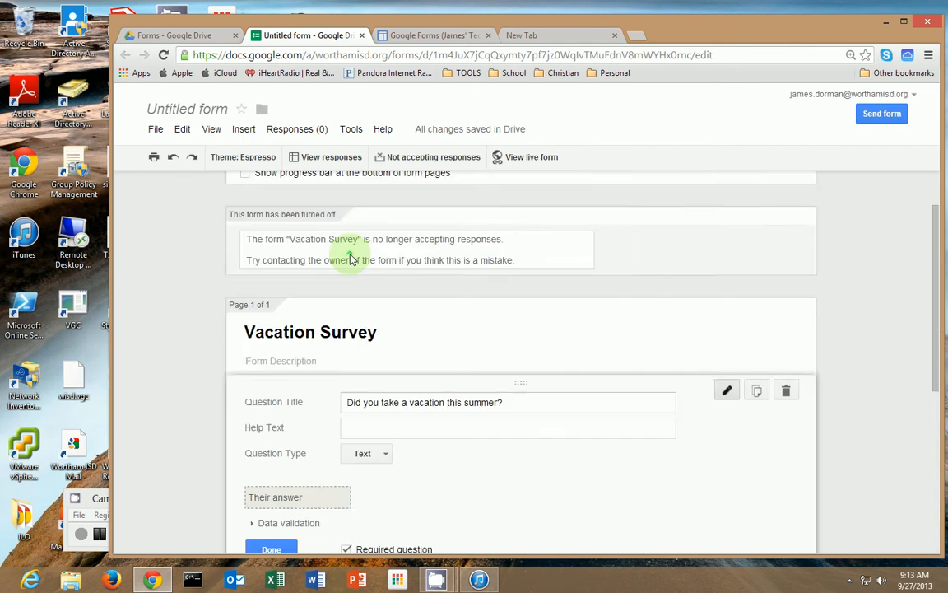
Enable automatic collection of the respondent's Wortham ISD username and set the form to accept responses again
click(244, 224)
click(245, 224)
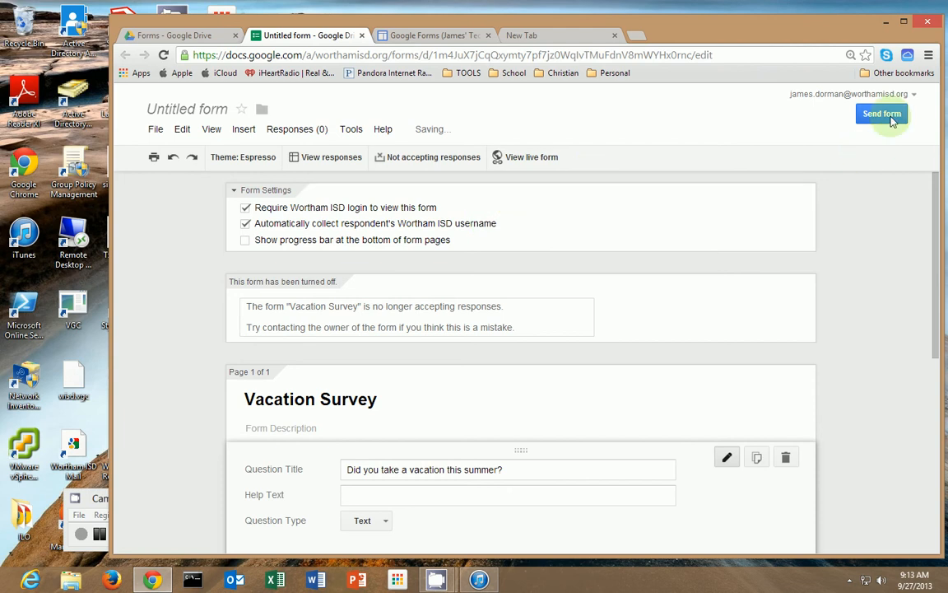
click(247, 224)
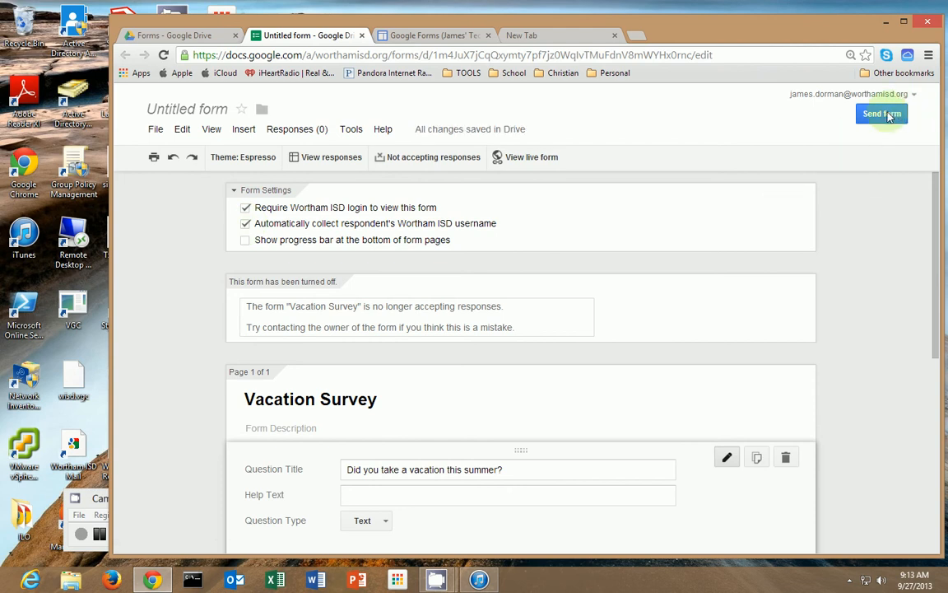
click(436, 159)
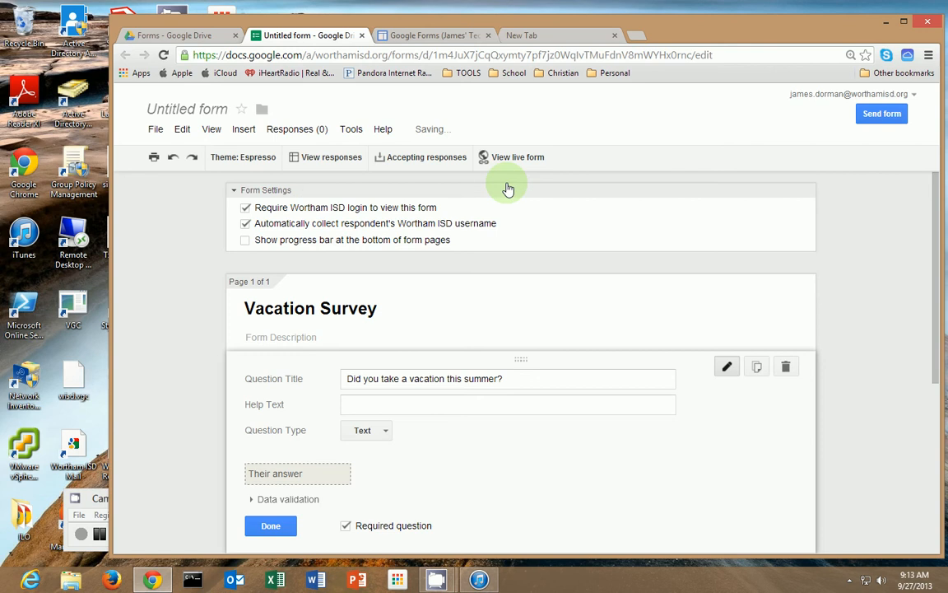
Rename the form document as "Vacation Survey"
click(185, 114)
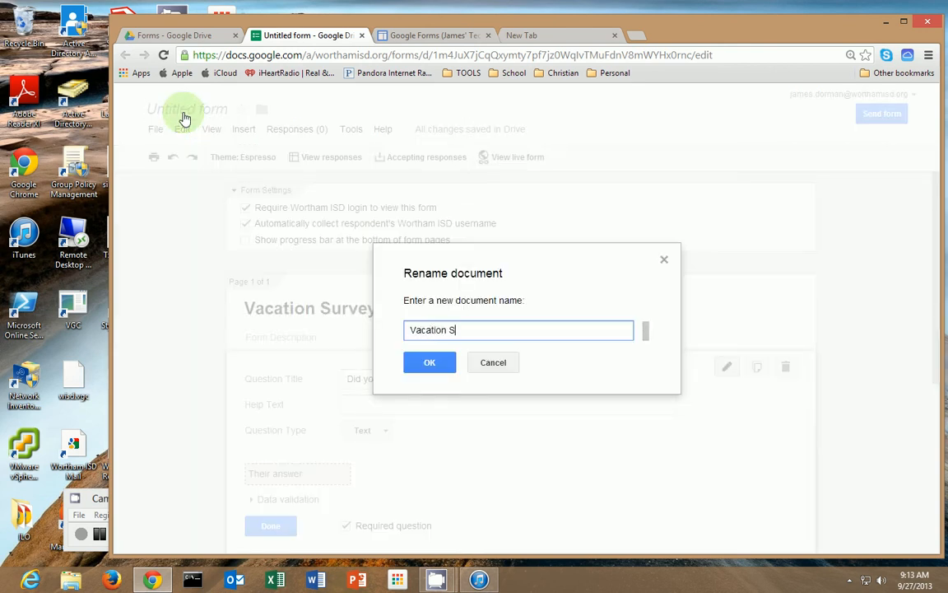
click(430, 362)
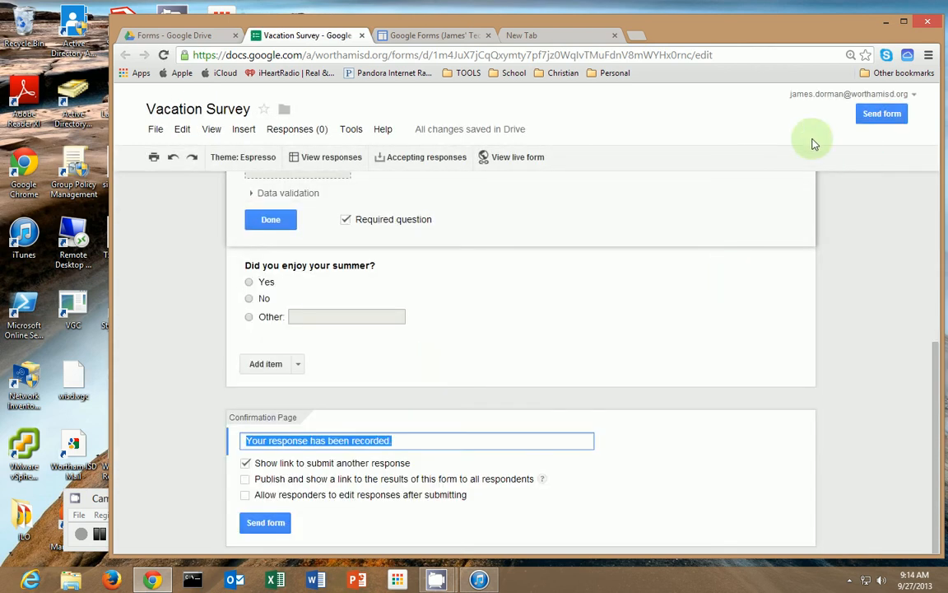
Answer the Vacation Survey embedded on the Google Sites page with "Yes" and Other "its complicated", and submit the response with the username
click(205, 37)
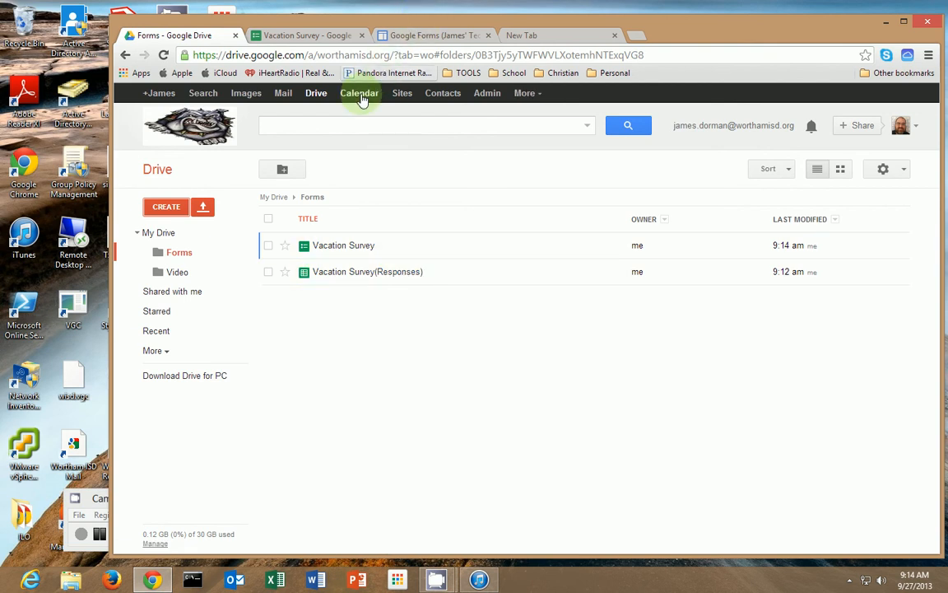
click(409, 36)
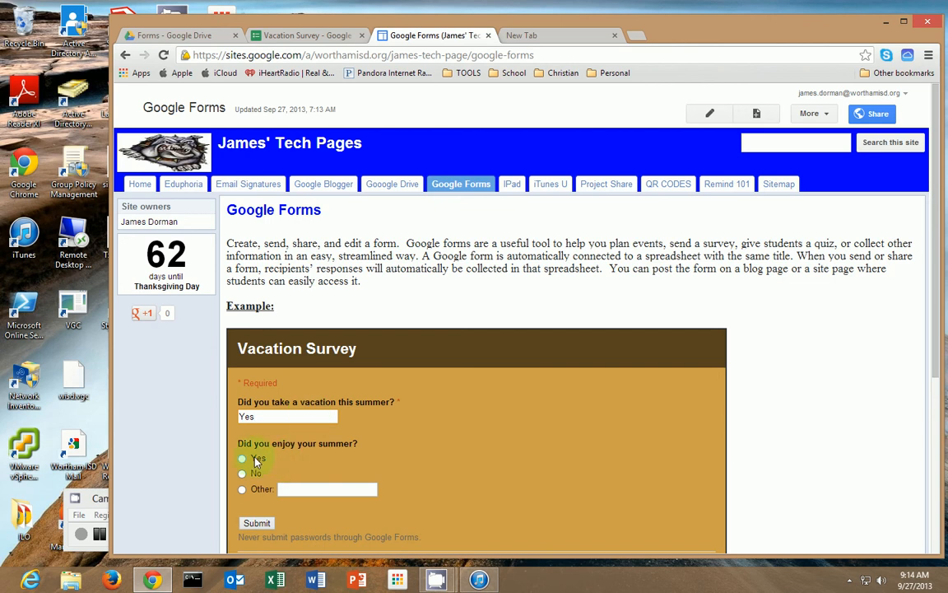
click(302, 491)
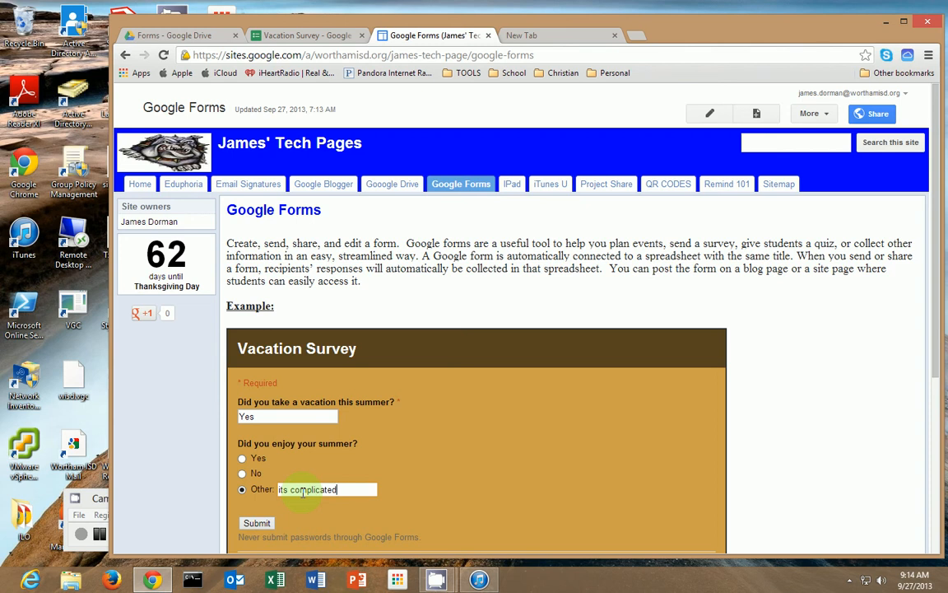
click(255, 525)
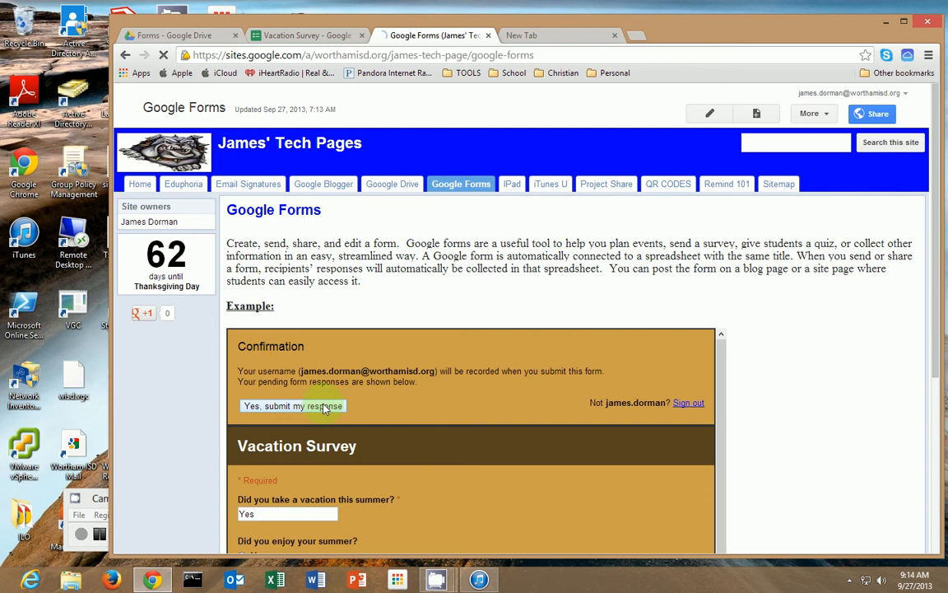
click(325, 406)
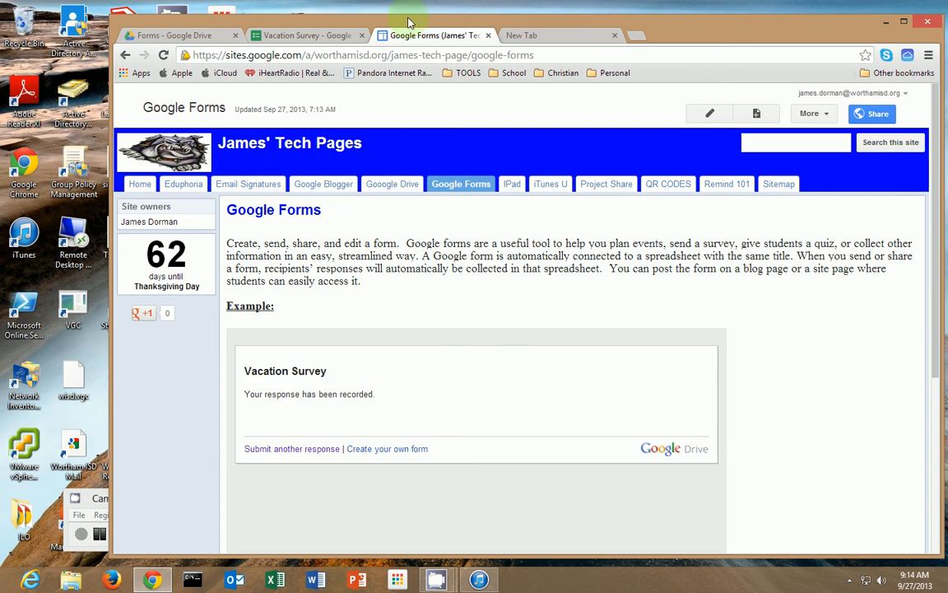
Open the Vacation Survey(Responses) spreadsheet from the Forms folder in Drive and narrow its Username column
click(324, 37)
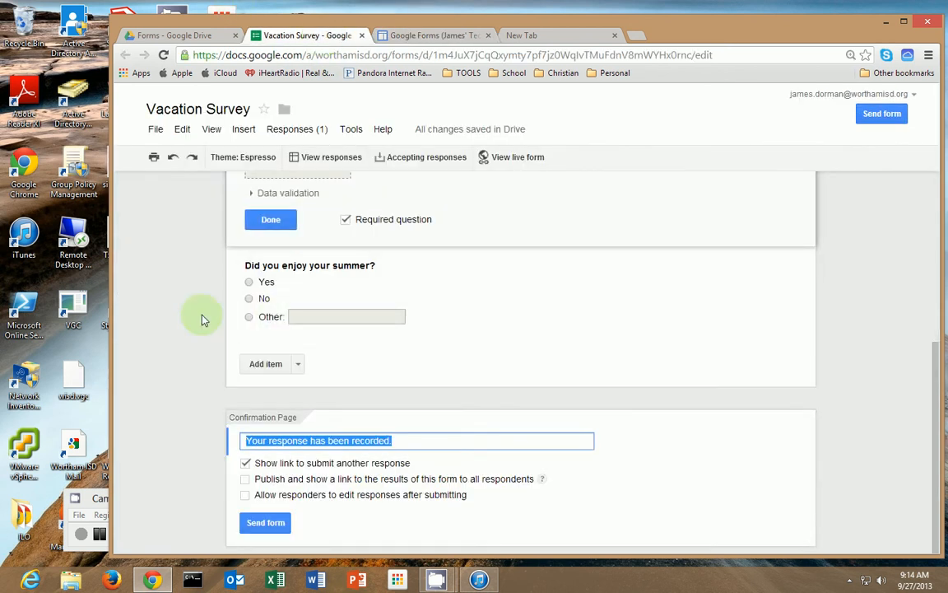
click(176, 37)
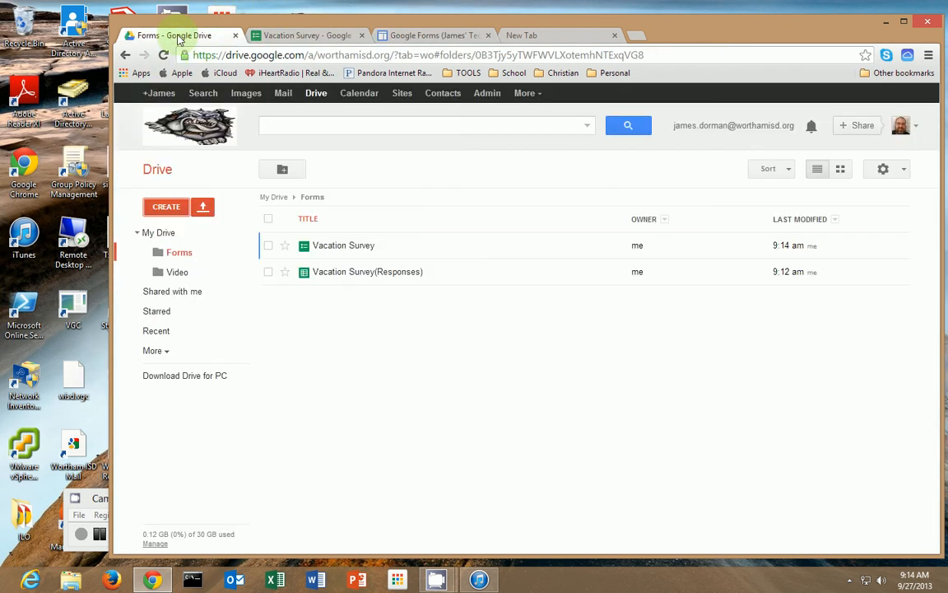
click(336, 275)
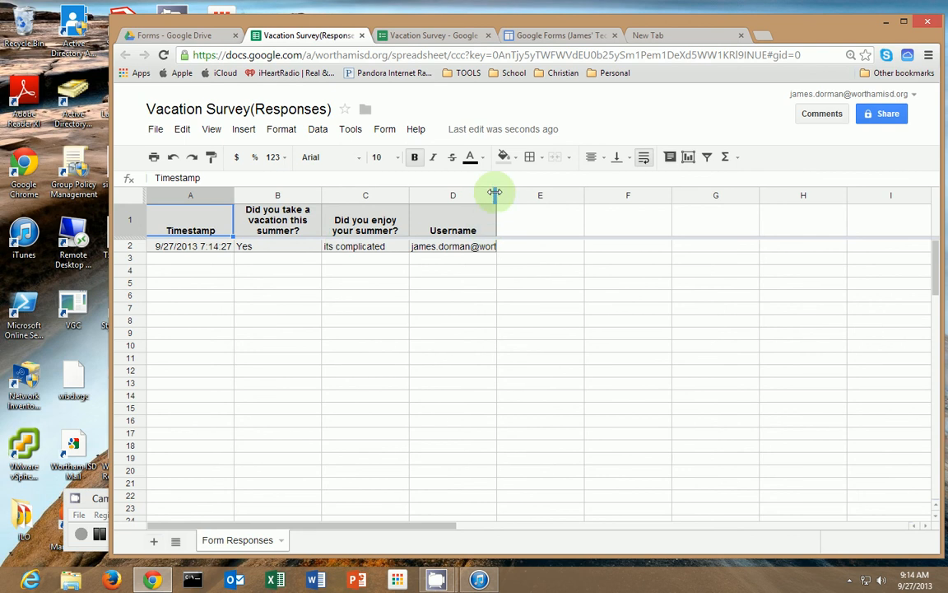
drag(496, 194, 466, 196)
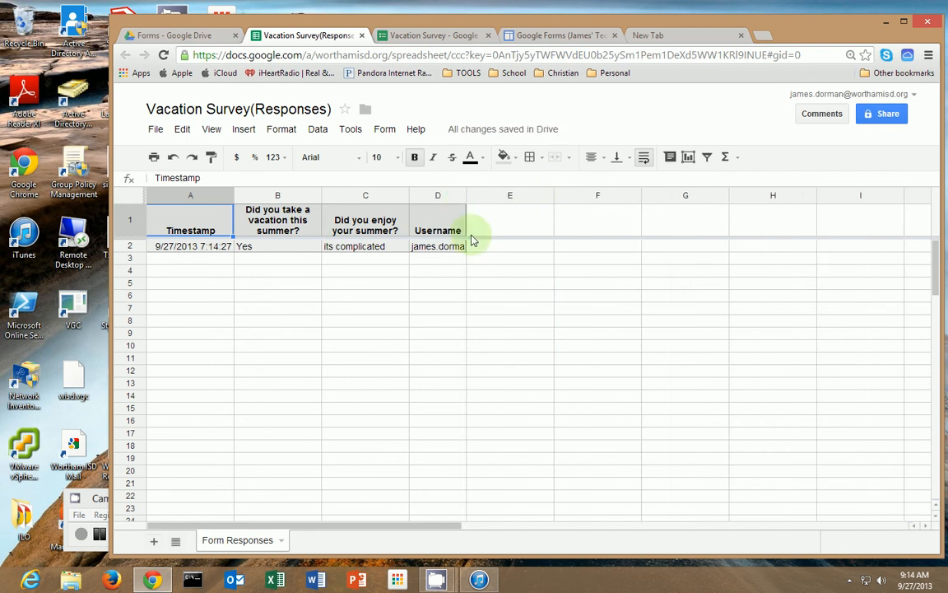